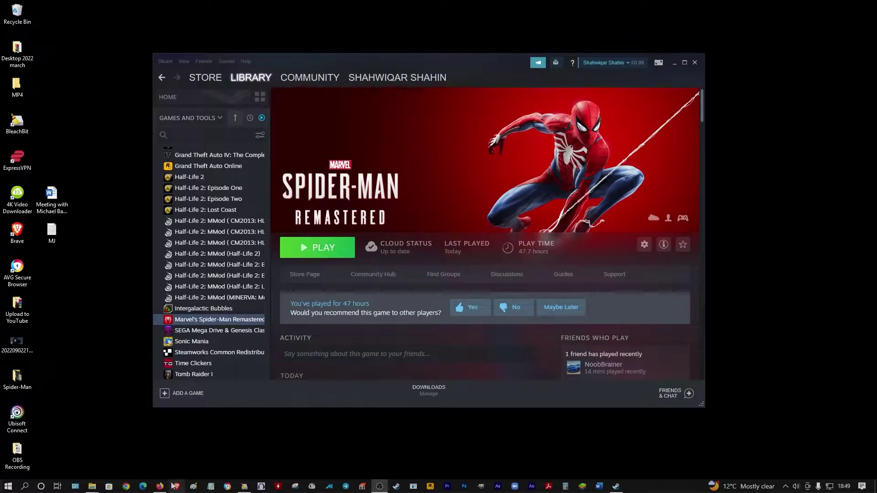
# Launch Marvel's Spider-Man Remastered from the Steam library up to its launcher window and quit it
pyautogui.moveTo(162, 487)
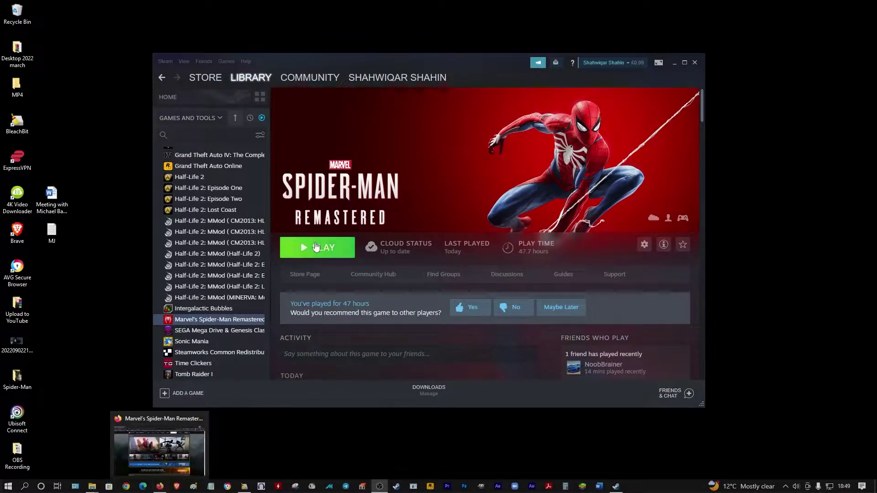
pyautogui.click(317, 247)
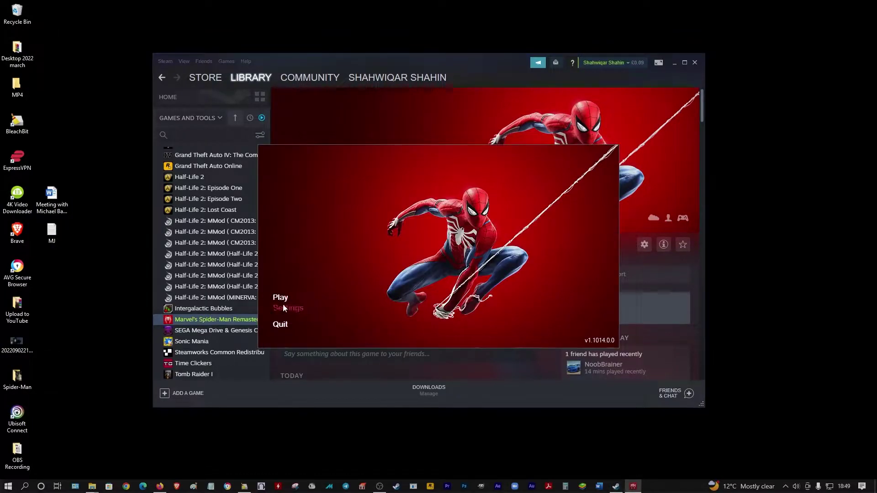
pyautogui.click(280, 324)
# Switch to Firefox and go from the Nexus Mods homepage to the Marvel's Spider-Man Remastered mods page
pyautogui.click(159, 486)
pyautogui.scroll(-7, 138, 157)
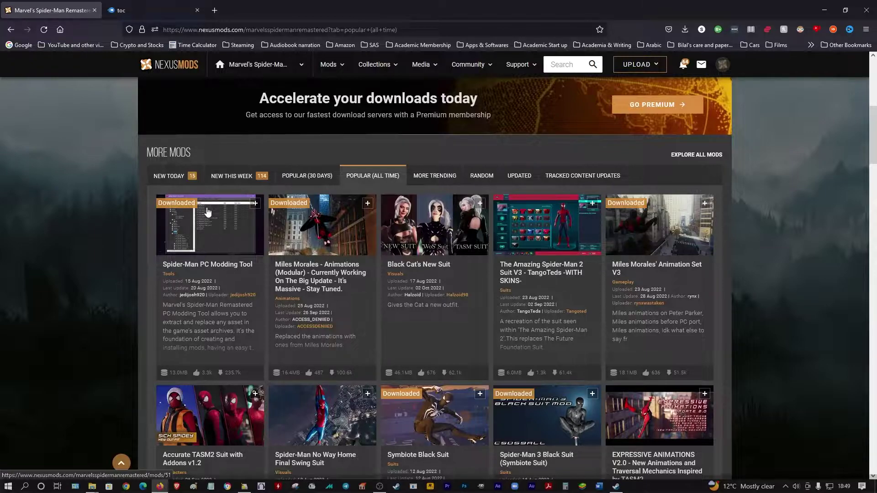
pyautogui.scroll(2, 200, 202)
pyautogui.click(220, 64)
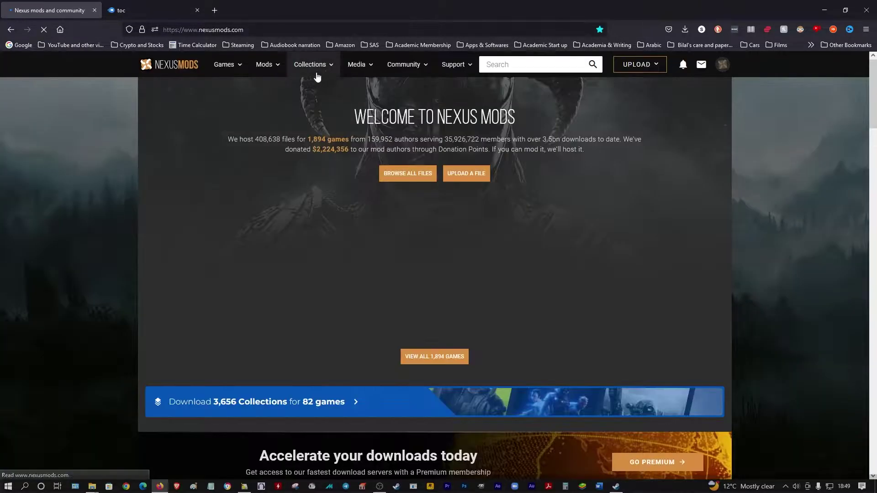
pyautogui.click(237, 66)
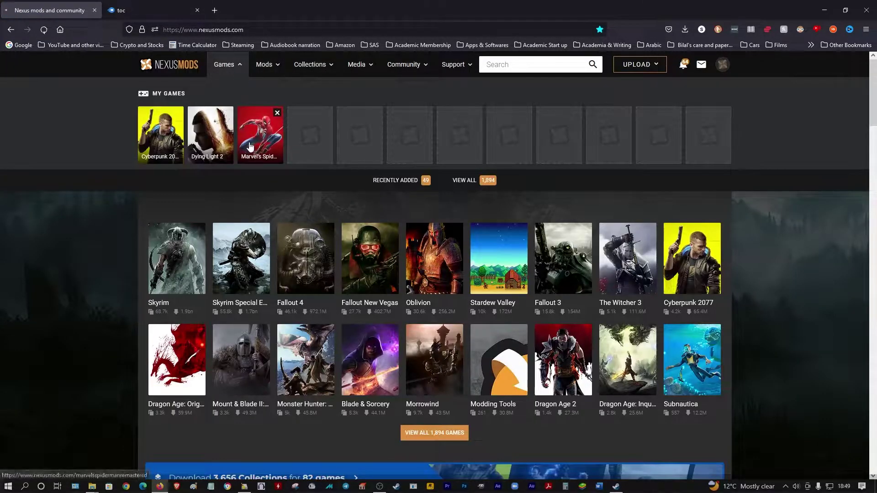
pyautogui.click(250, 147)
# List the all-time most popular mods for the game and open the Spider-Man PC Modding Tool page
pyautogui.scroll(-5, 305, 291)
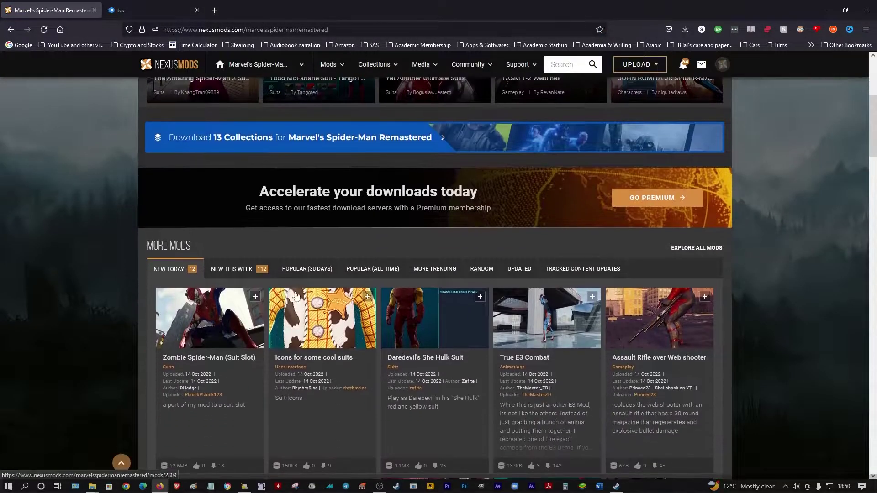
pyautogui.click(369, 271)
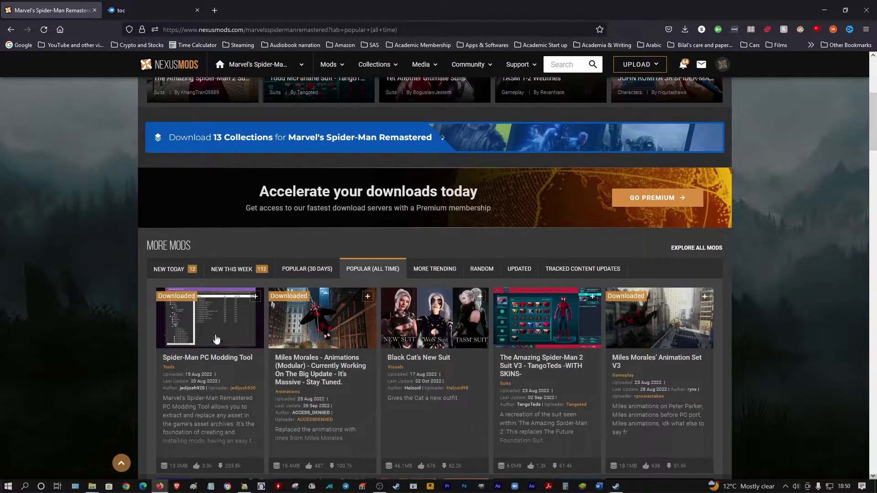
pyautogui.click(210, 364)
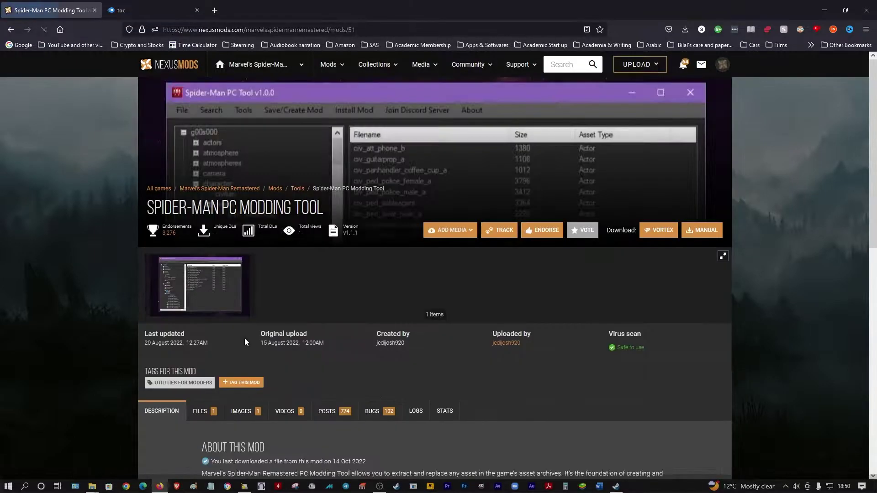
# Start a manual slow download of the main file SpiderManPCTool v1.1.1 from the mod's files
pyautogui.scroll(-4, 245, 338)
pyautogui.scroll(-2, 245, 338)
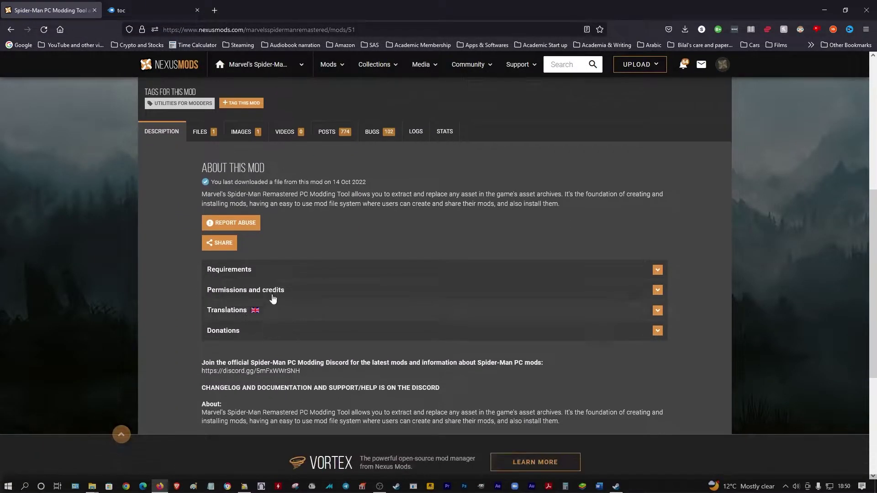
pyautogui.click(210, 136)
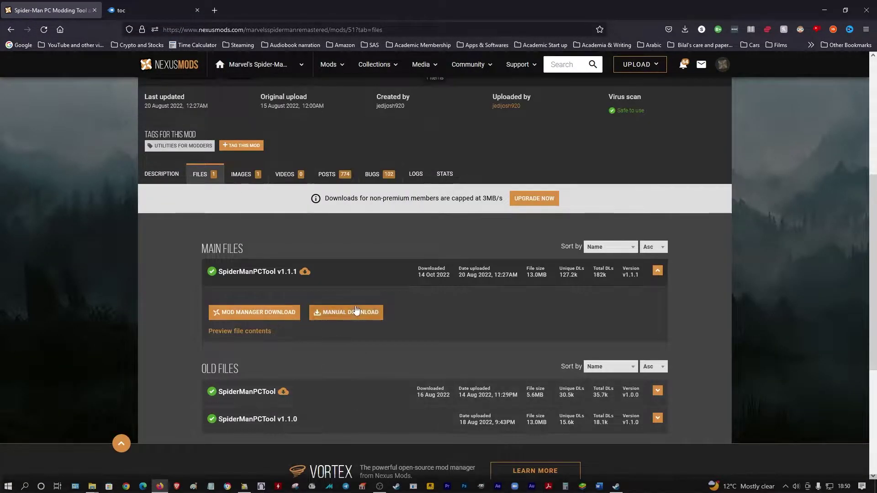
pyautogui.click(347, 312)
pyautogui.scroll(-3, 376, 371)
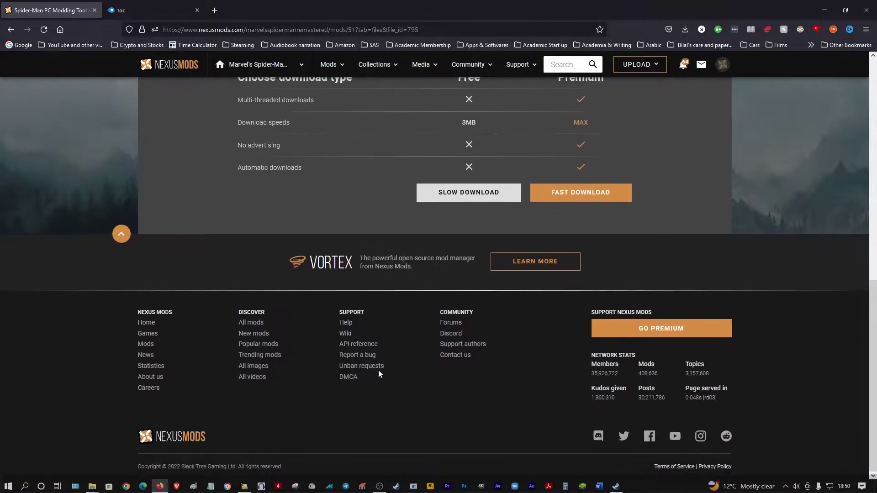
pyautogui.click(461, 192)
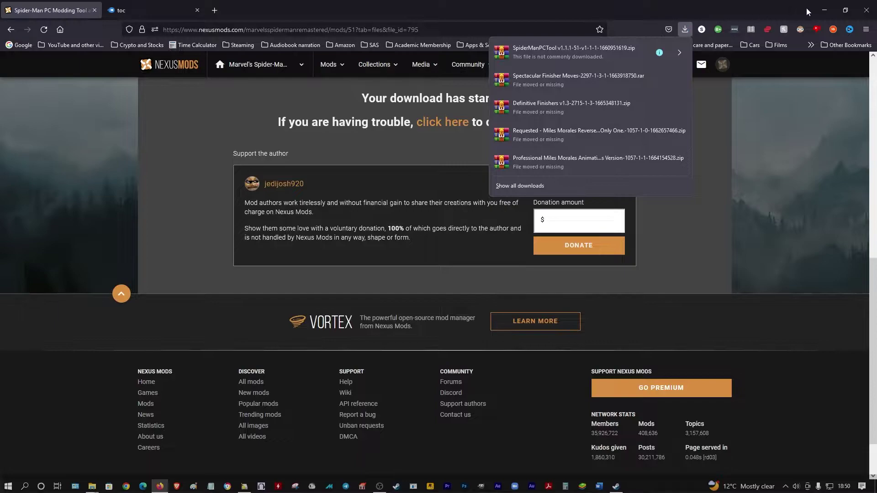
# Minimise Firefox and open the Downloads folder in File Explorer
pyautogui.click(824, 10)
pyautogui.moveTo(93, 486)
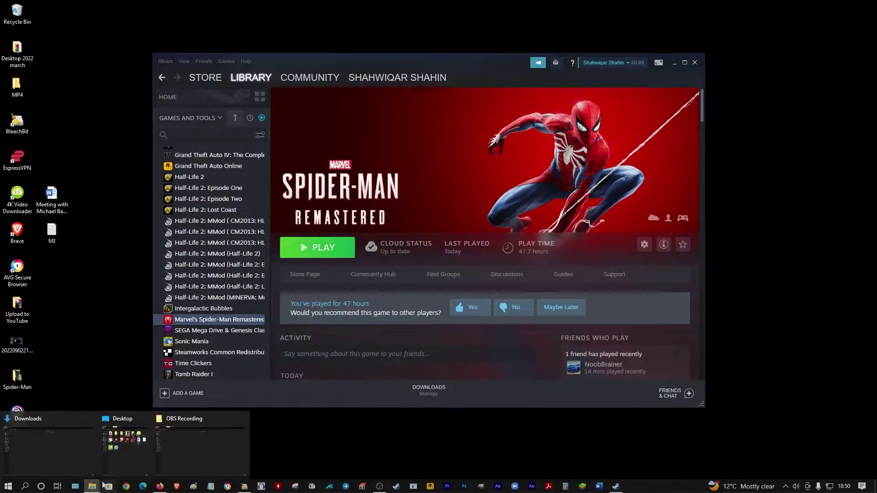
pyautogui.click(71, 468)
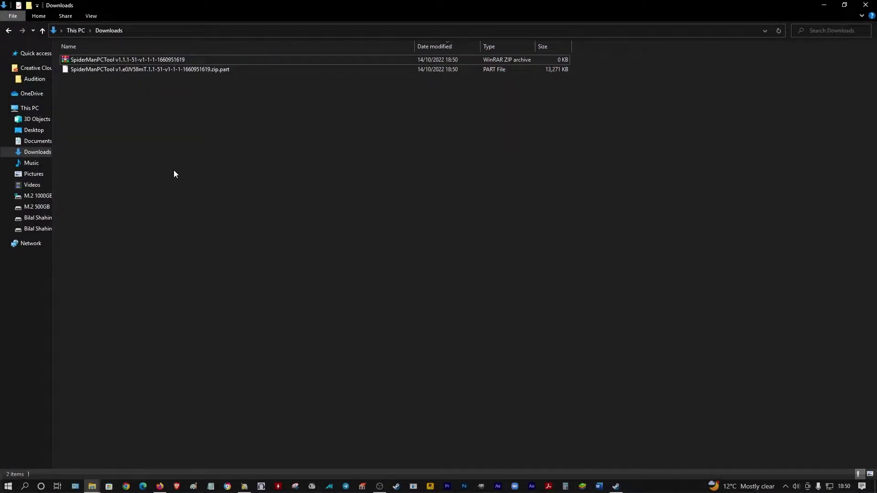
# Return to Firefox and allow the flagged SpiderManPCTool v1.1.1 zip download to complete
pyautogui.click(159, 485)
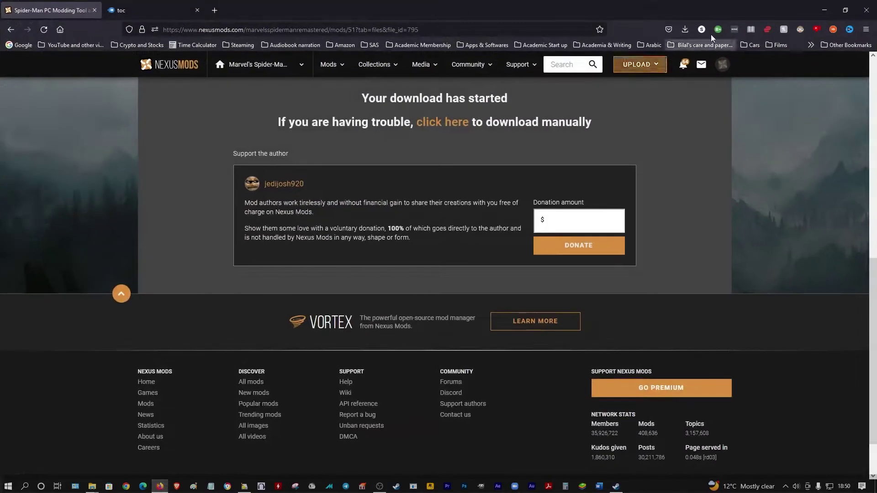
pyautogui.click(685, 30)
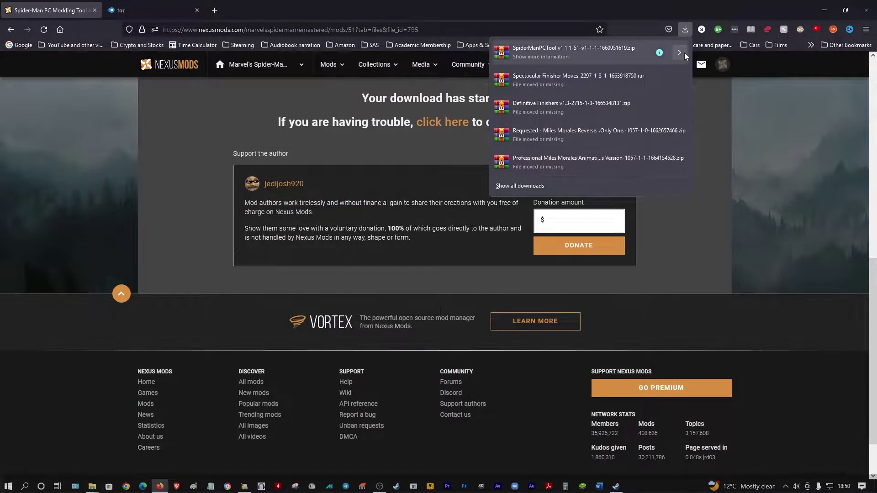
pyautogui.click(684, 53)
pyautogui.click(663, 172)
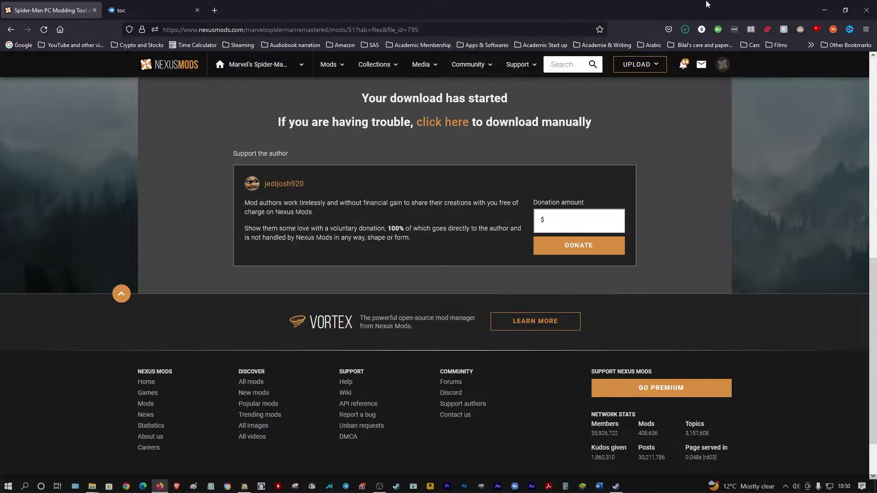
# Extract the downloaded SpiderManPCTool v1.1.1 archive into its own folder in Downloads and briefly look inside that folder
pyautogui.click(824, 11)
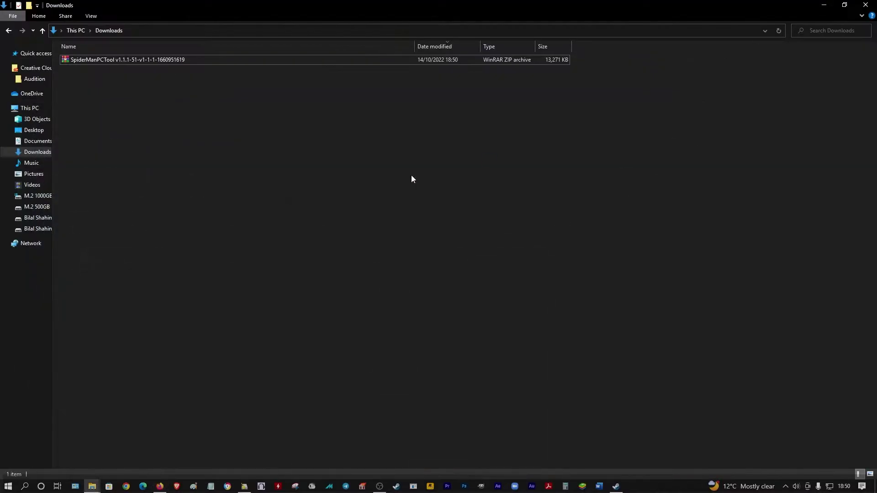
pyautogui.rightClick(143, 58)
pyautogui.click(184, 129)
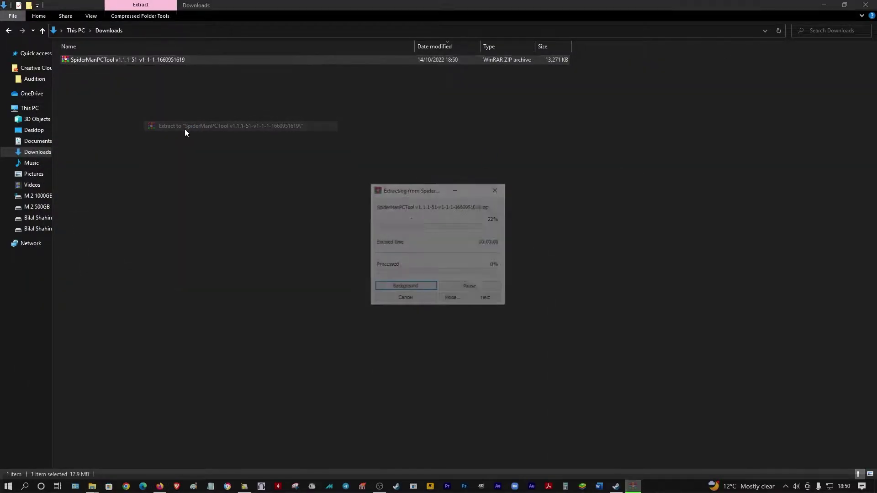
pyautogui.doubleClick(133, 70)
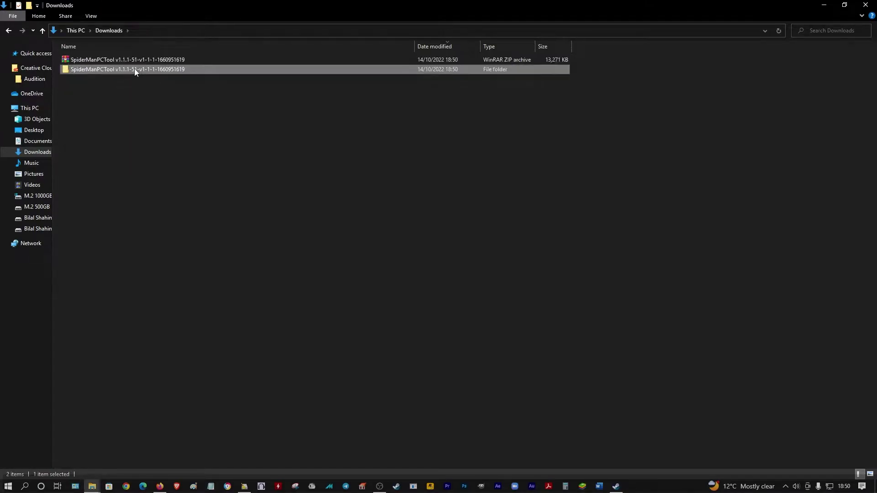
pyautogui.click(11, 33)
# Open the installation folder of Marvel's Spider-Man Remastered through its local files properties in Steam, and minimise Steam
pyautogui.click(616, 485)
pyautogui.rightClick(245, 318)
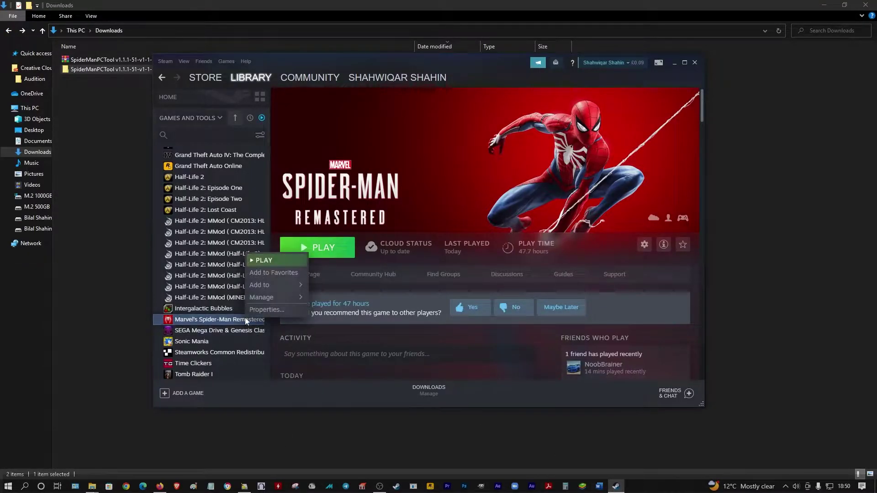
pyautogui.click(262, 313)
pyautogui.click(277, 185)
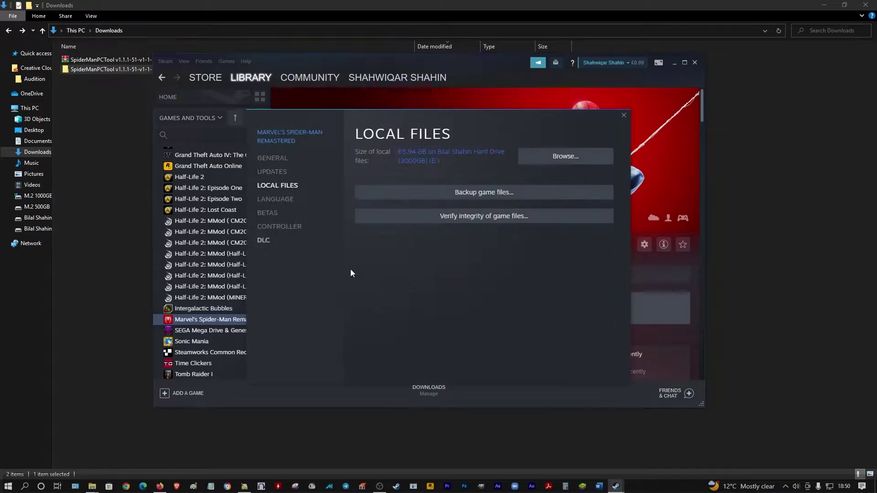
pyautogui.click(557, 160)
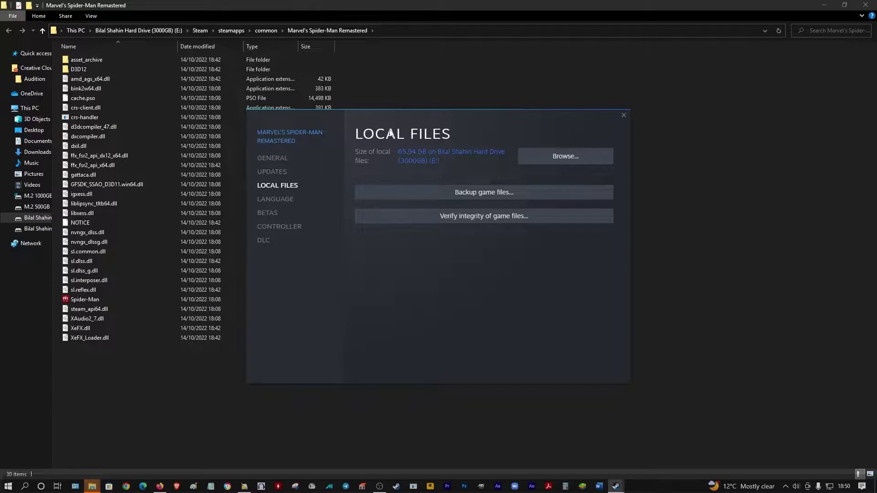
pyautogui.click(624, 115)
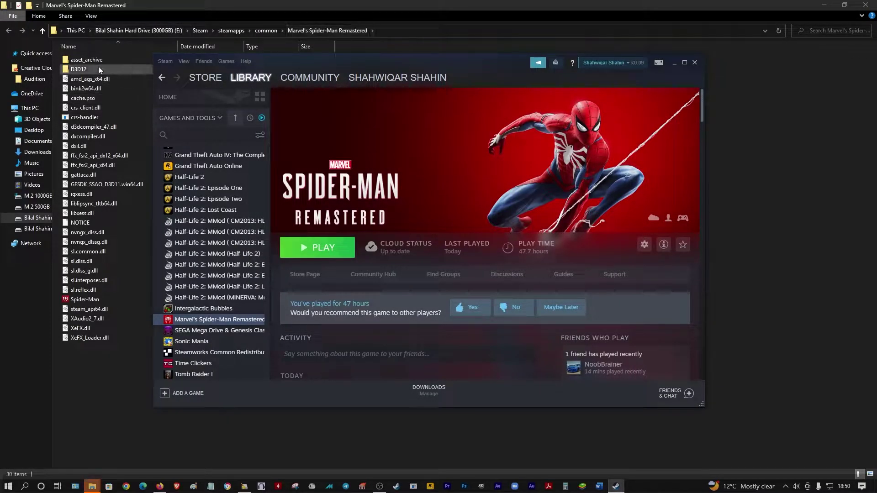
pyautogui.click(672, 65)
# Create a new folder named Mods in the game's installation folder
pyautogui.rightClick(127, 379)
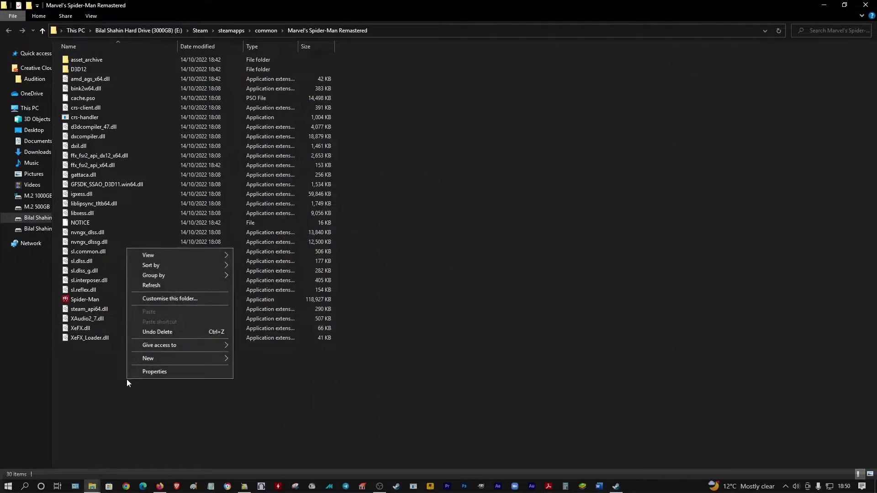
pyautogui.moveTo(174, 361)
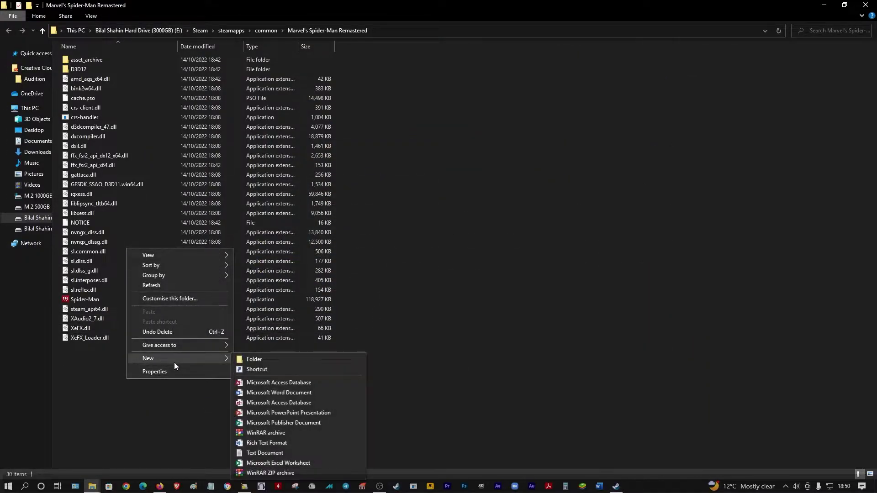
pyautogui.click(254, 359)
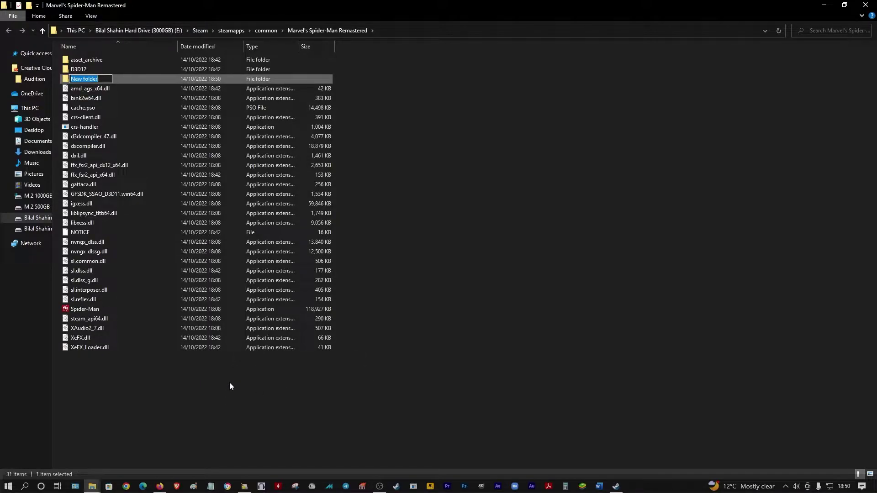
pyautogui.write('Mods')
pyautogui.click(176, 396)
# Create another folder named "-- Original --" in the game's installation folder
pyautogui.rightClick(130, 387)
pyautogui.moveTo(169, 366)
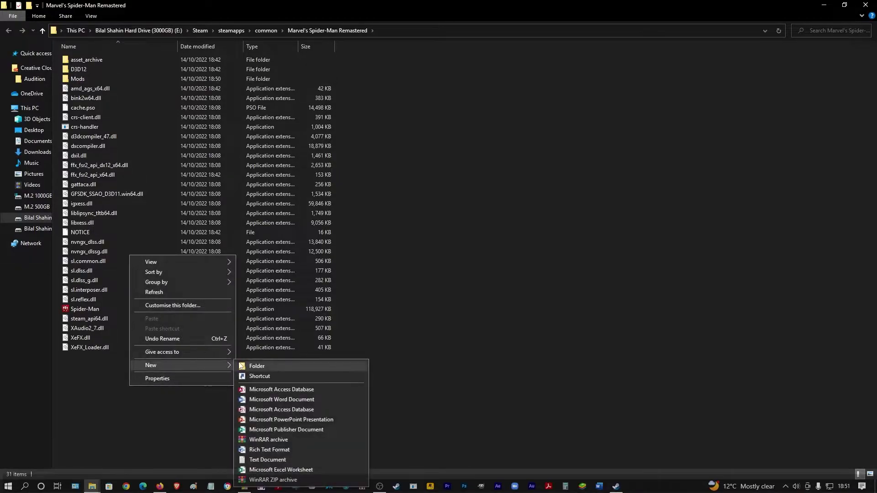
pyautogui.click(248, 365)
pyautogui.write('Original --')
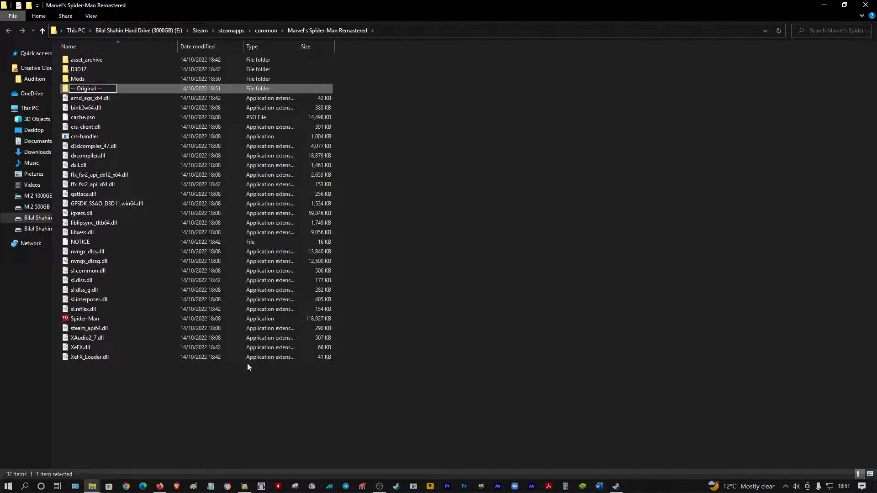
pyautogui.press('Return')
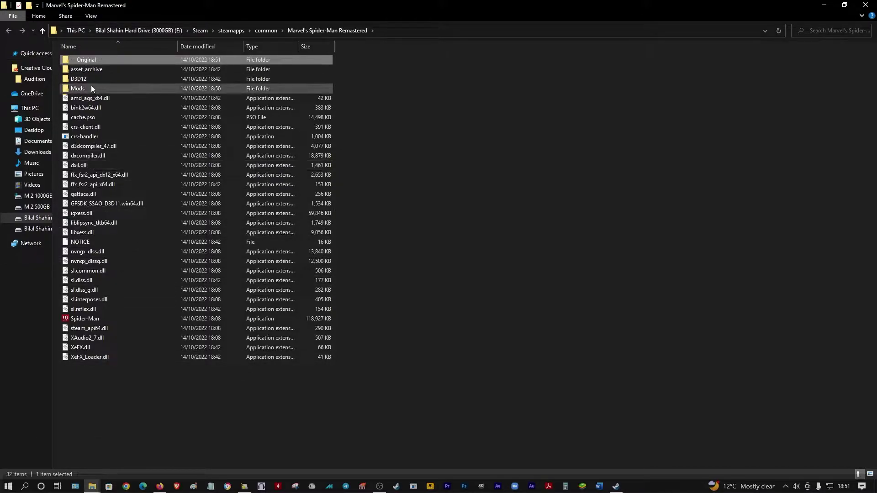
# Place the game folder and Downloads side by side and move the extracted SpiderManPCTool folder into Mods
pyautogui.moveTo(327, 7); pyautogui.dragTo(0, 128)
pyautogui.click(649, 115)
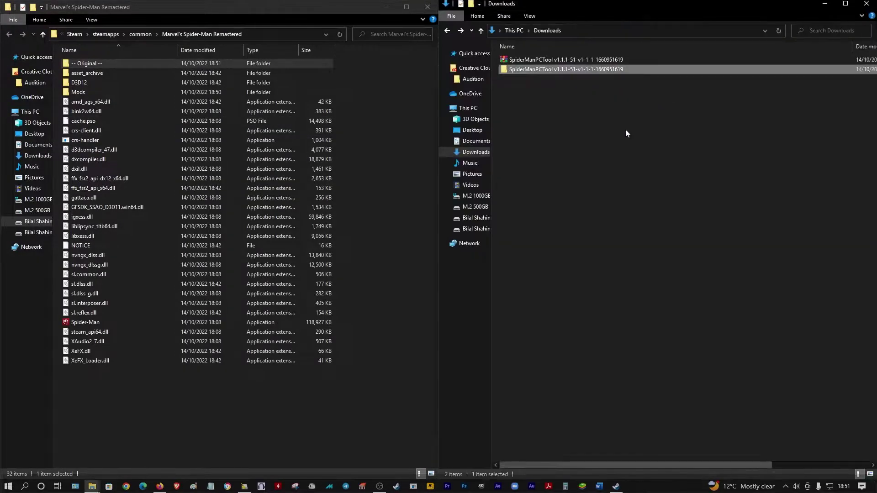
pyautogui.rightClick(531, 67)
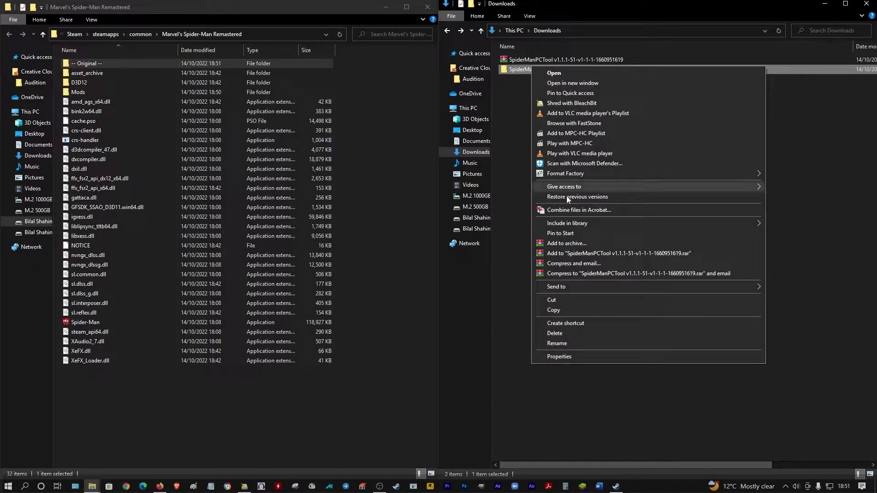
pyautogui.click(567, 301)
pyautogui.doubleClick(93, 92)
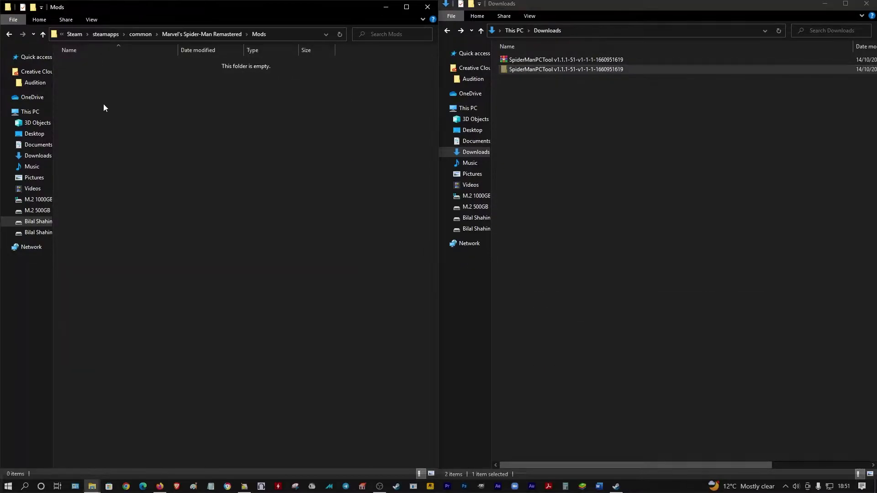
pyautogui.rightClick(115, 121)
pyautogui.click(152, 184)
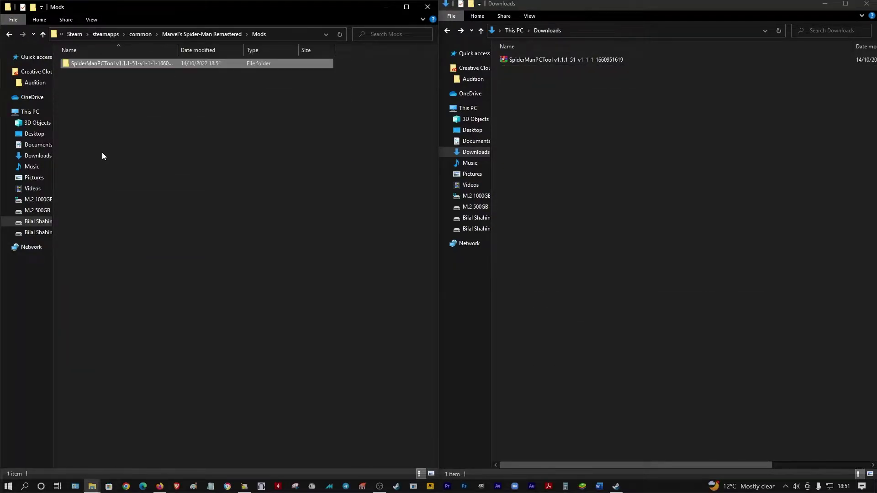
pyautogui.click(824, 3)
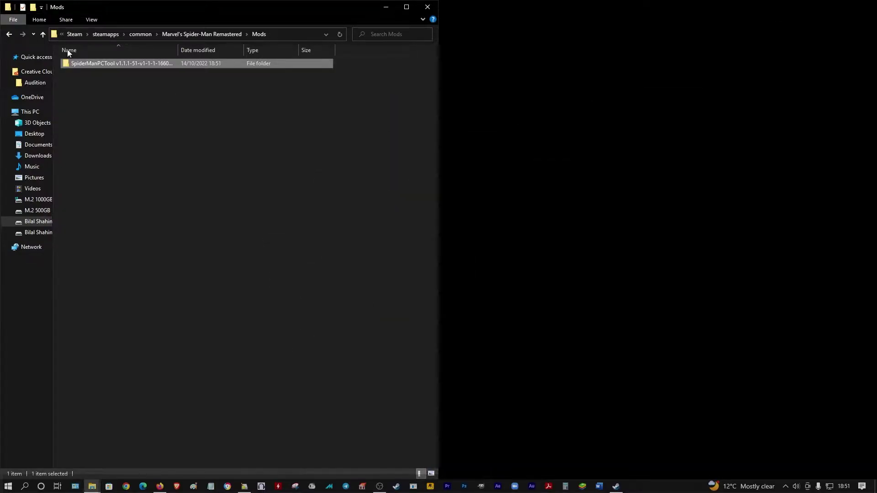
# Go back to the Marvel's Spider-Man Remastered folder and rename the Mods folder to "-- Mods--"
pyautogui.click(10, 34)
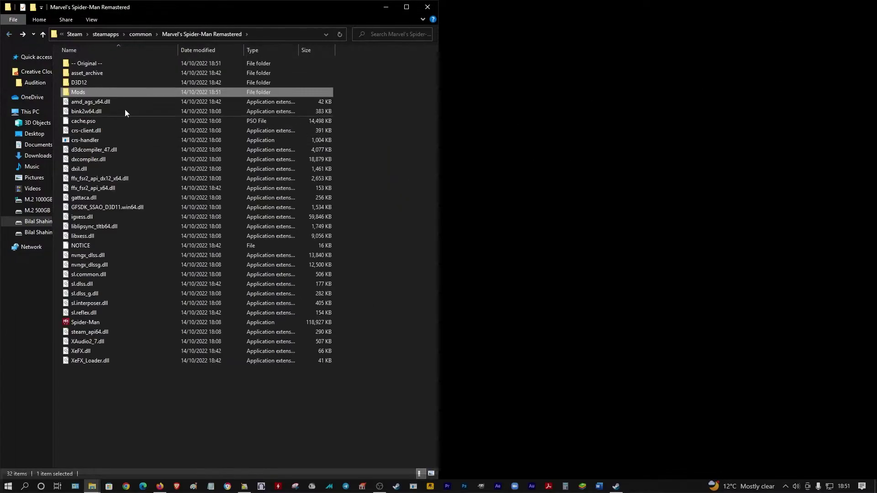
pyautogui.rightClick(85, 92)
pyautogui.click(144, 369)
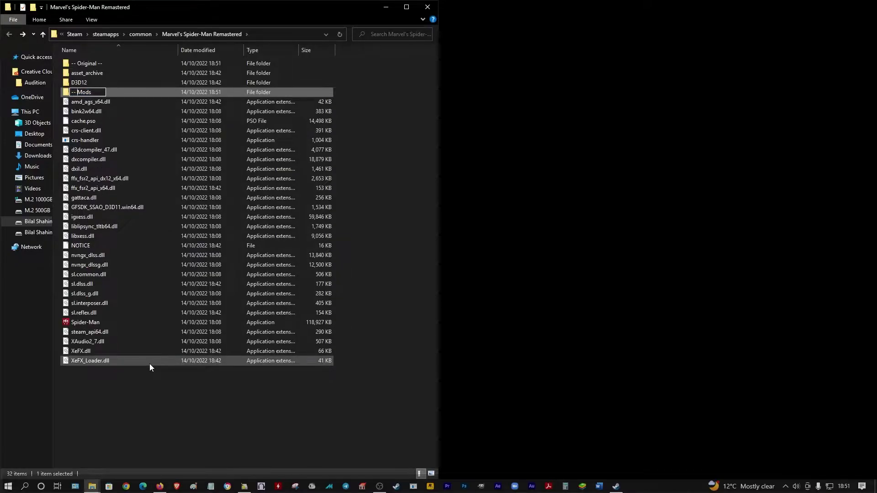
pyautogui.write('-- Mods--')
pyautogui.press('Return')
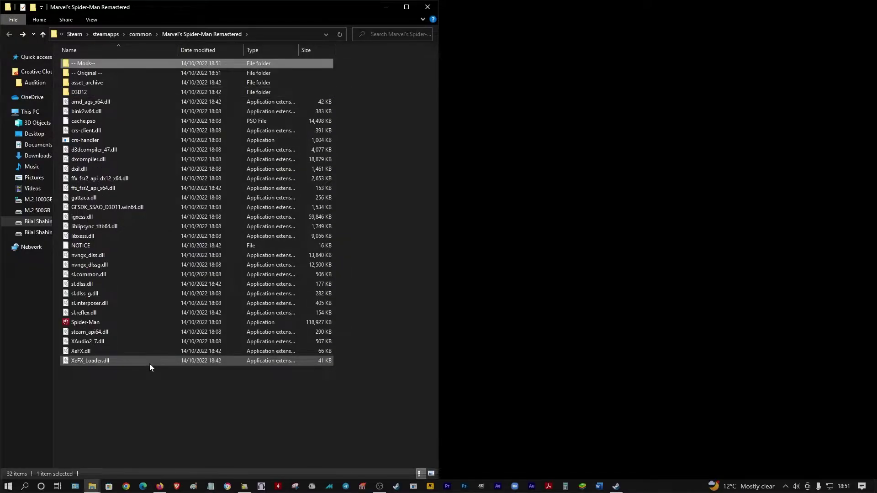
pyautogui.click(405, 10)
pyautogui.doubleClick(86, 61)
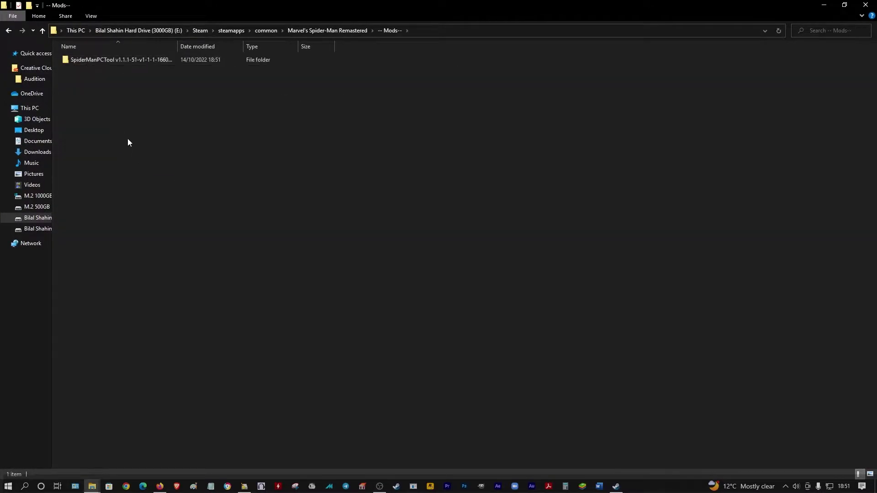
pyautogui.doubleClick(135, 63)
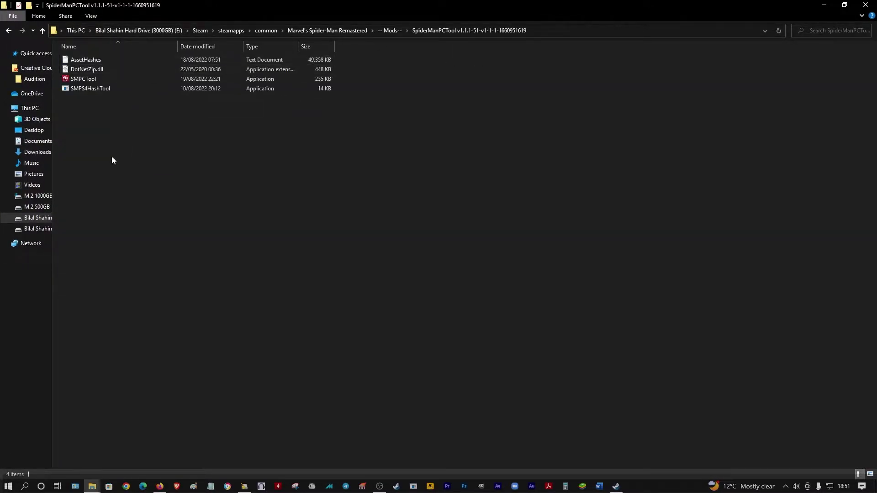
pyautogui.doubleClick(92, 80)
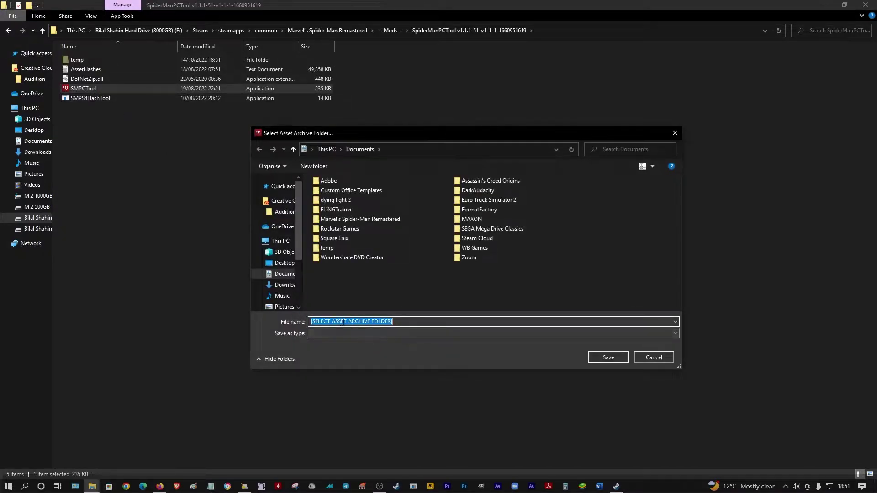
pyautogui.click(10, 31)
pyautogui.click(8, 31)
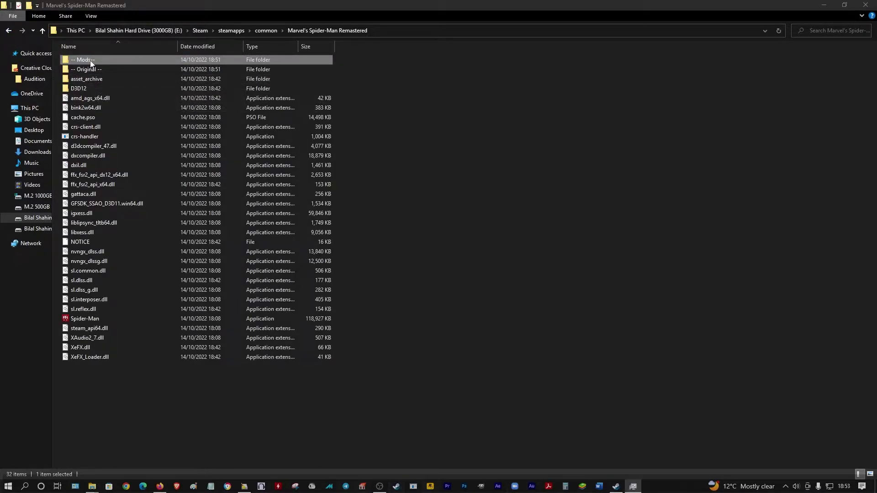
# Launch SMPCTool from the SpiderManPCTool folder inside "-- Mods--"
pyautogui.doubleClick(91, 63)
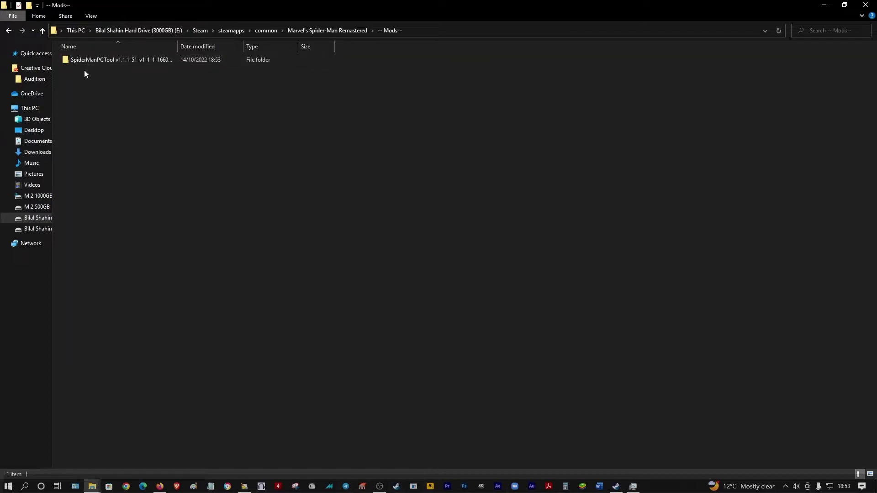
pyautogui.doubleClick(96, 63)
pyautogui.doubleClick(84, 79)
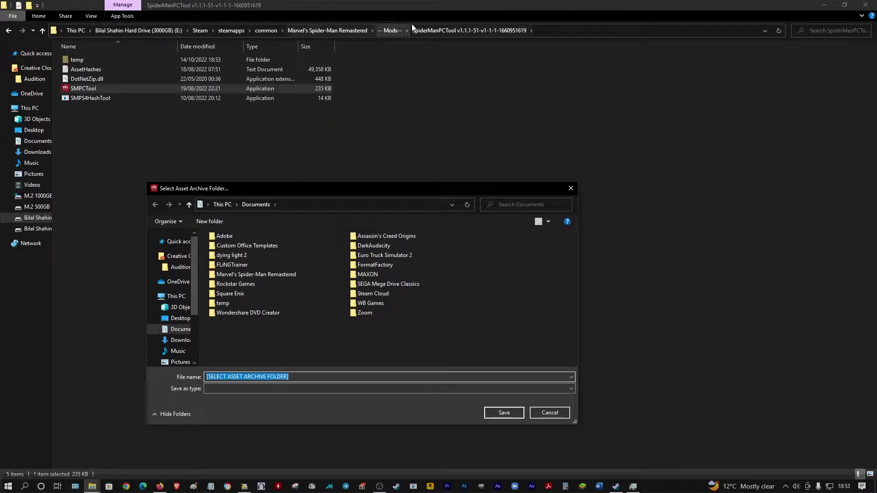
# Set asset_archive in the Marvel's Spider-Man Remastered folder as the asset archive folder, and open the Mod Manager
pyautogui.moveTo(210, 320); pyautogui.dragTo(215, 322)
pyautogui.scroll(-3, 256, 339)
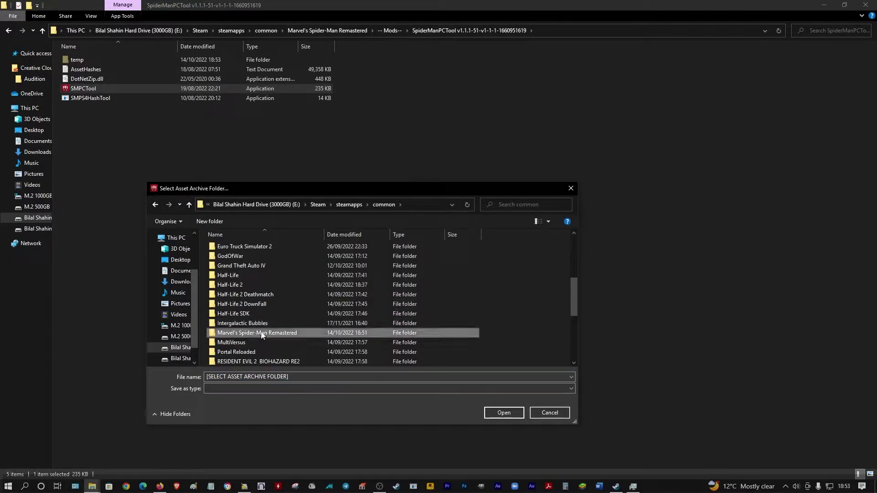
pyautogui.doubleClick(253, 333)
pyautogui.click(237, 268)
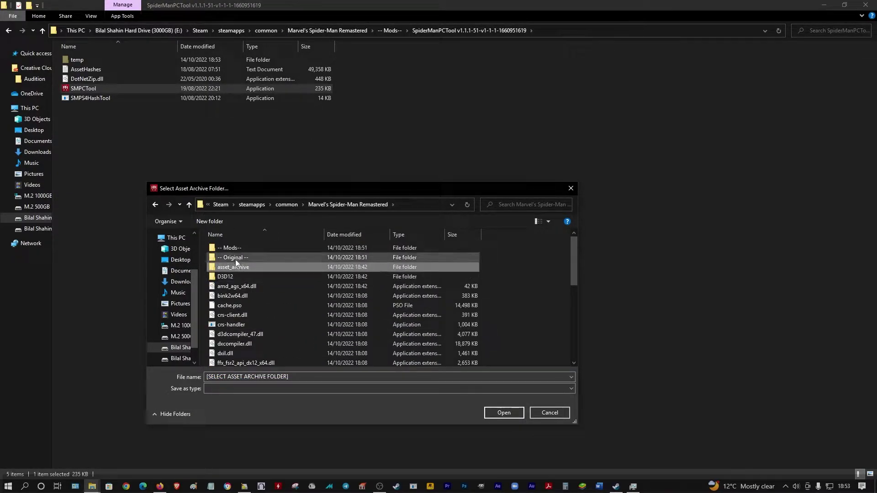
pyautogui.click(504, 412)
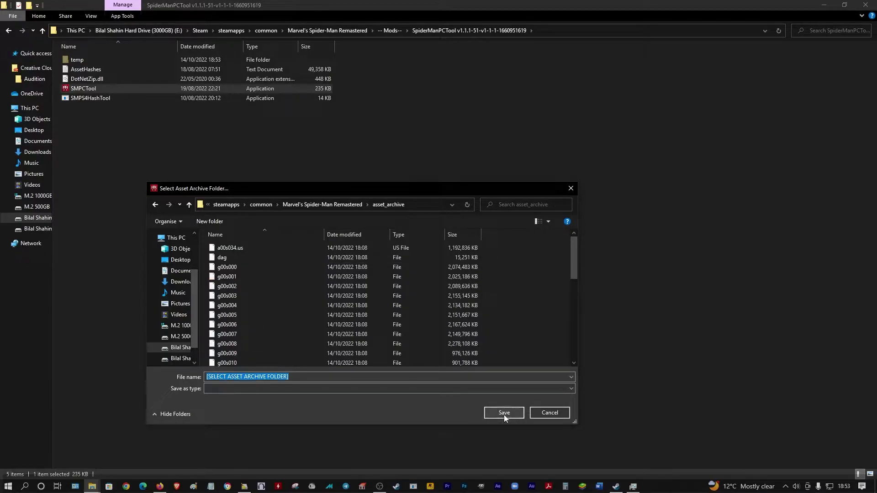
pyautogui.click(504, 413)
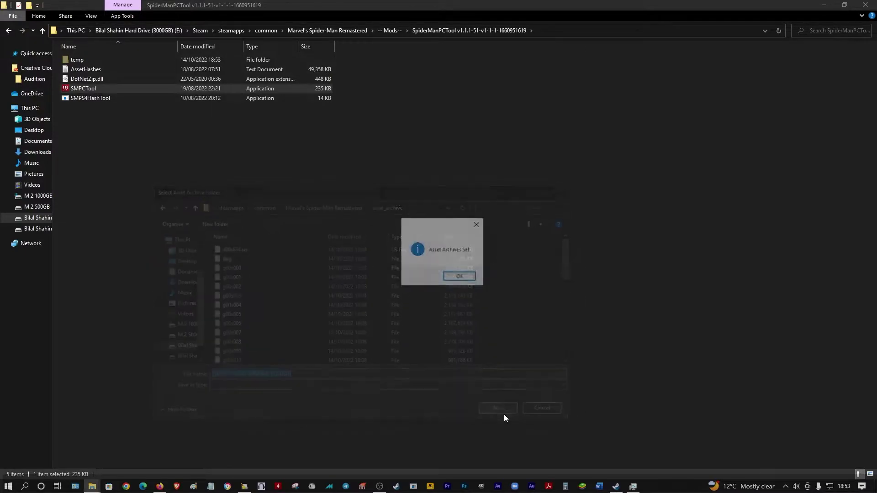
pyautogui.click(454, 277)
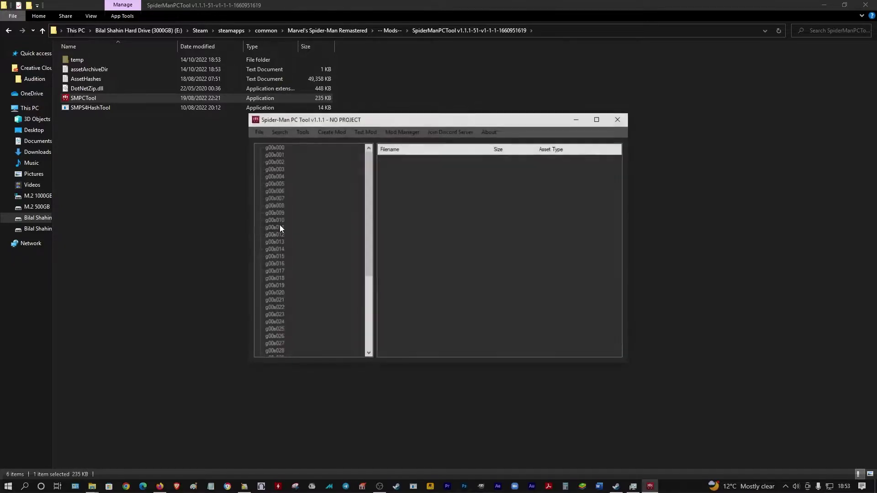
pyautogui.click(302, 132)
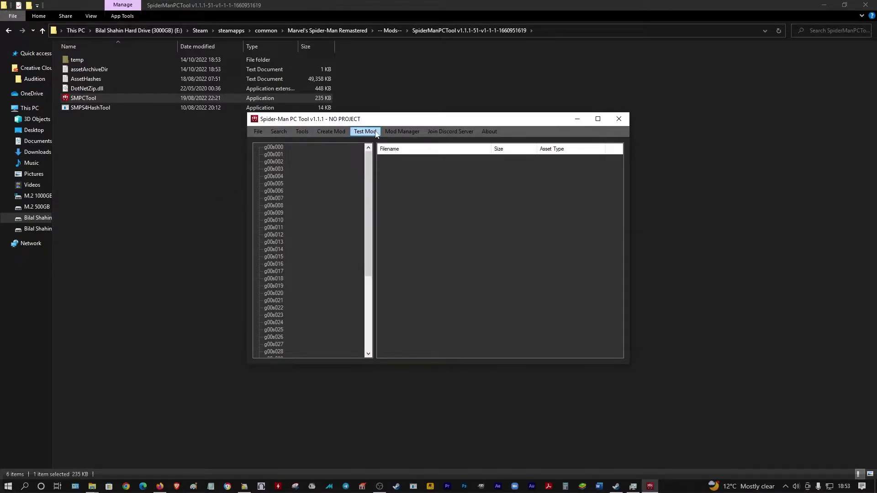
pyautogui.click(402, 132)
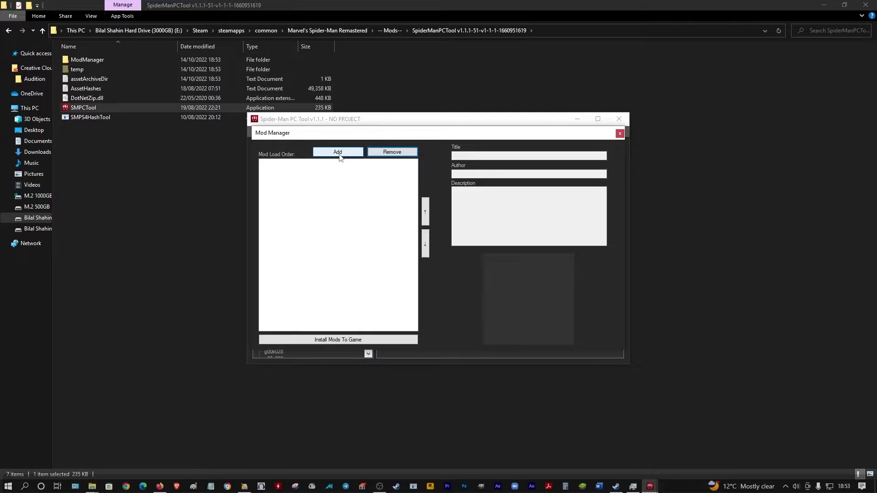
# Switch to Firefox and open the Unmasked Damaged Anti-Ock mod from the Marvel's Spider-Man Remastered page on Nexus Mods
pyautogui.click(159, 486)
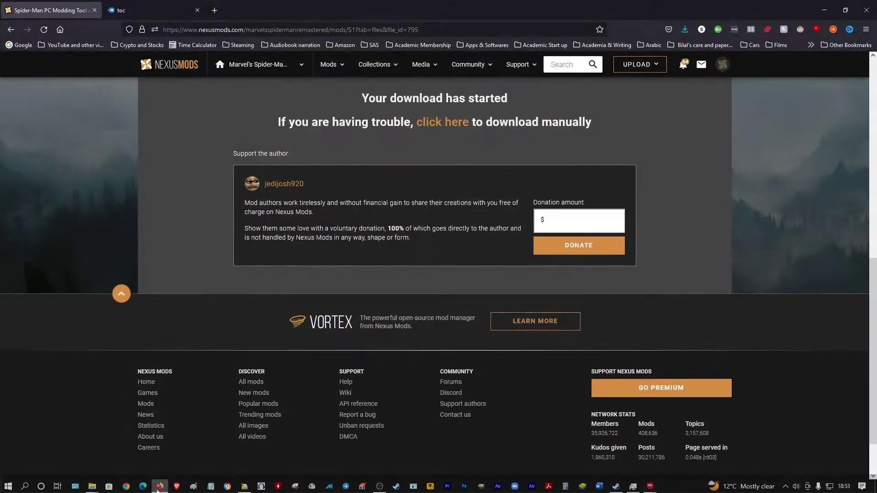
pyautogui.scroll(4, 211, 94)
pyautogui.scroll(5, 228, 86)
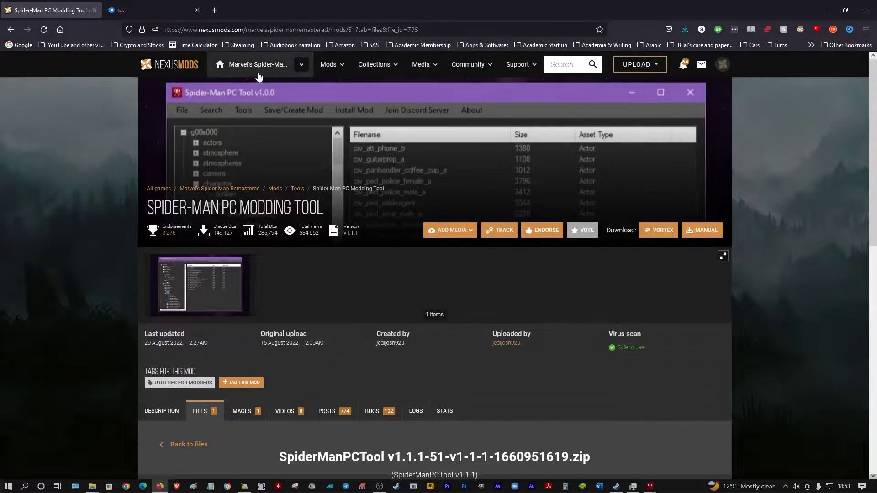
pyautogui.click(256, 66)
pyautogui.scroll(-7, 262, 288)
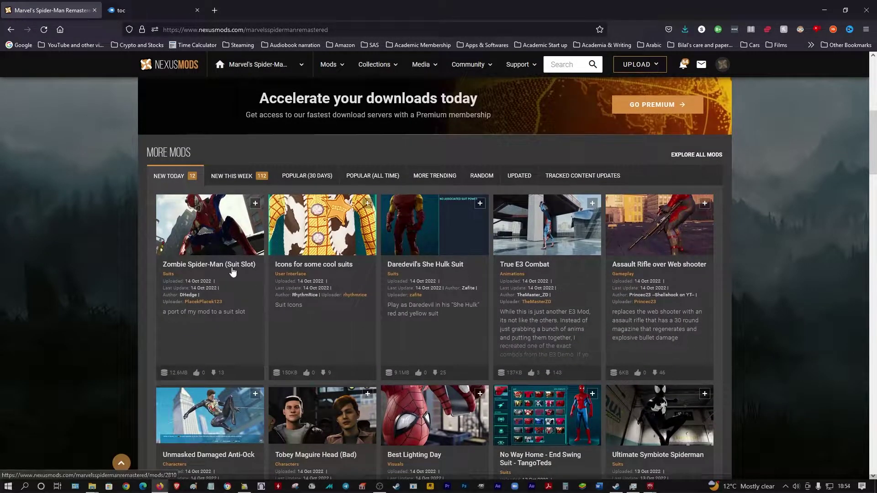
pyautogui.scroll(-4, 223, 274)
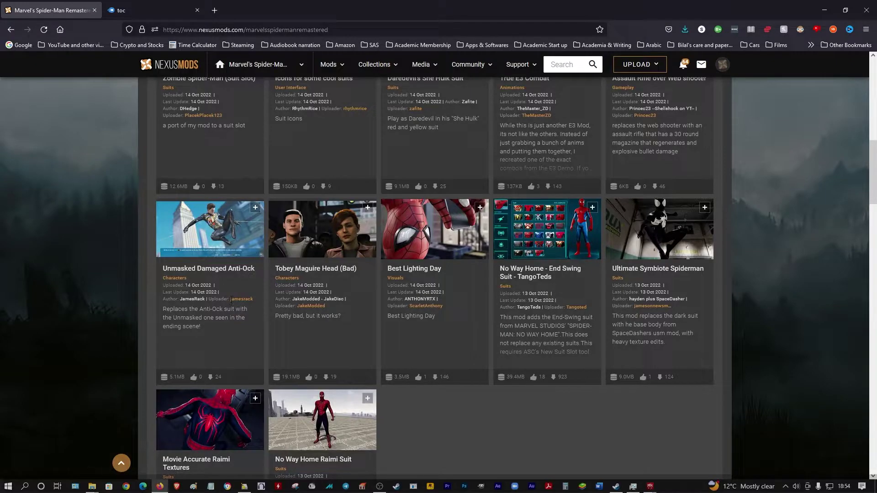
pyautogui.click(220, 270)
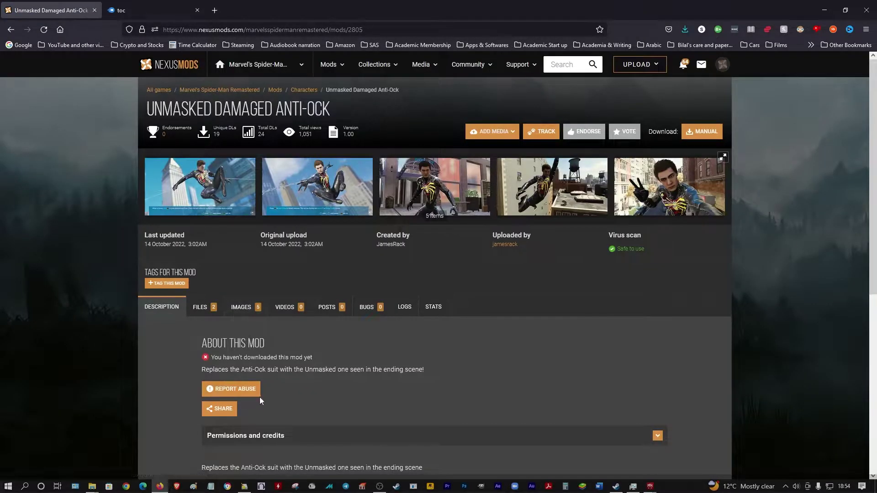
# Download the Unmasked Damaged Antiock main file manually from the mod's files, dismissing the endorsement reminder
pyautogui.scroll(-3, 259, 396)
pyautogui.click(203, 174)
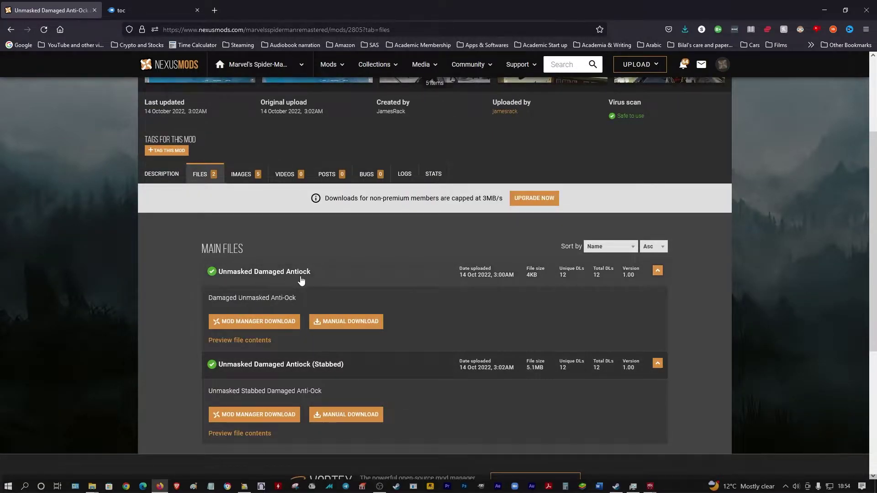
pyautogui.click(335, 322)
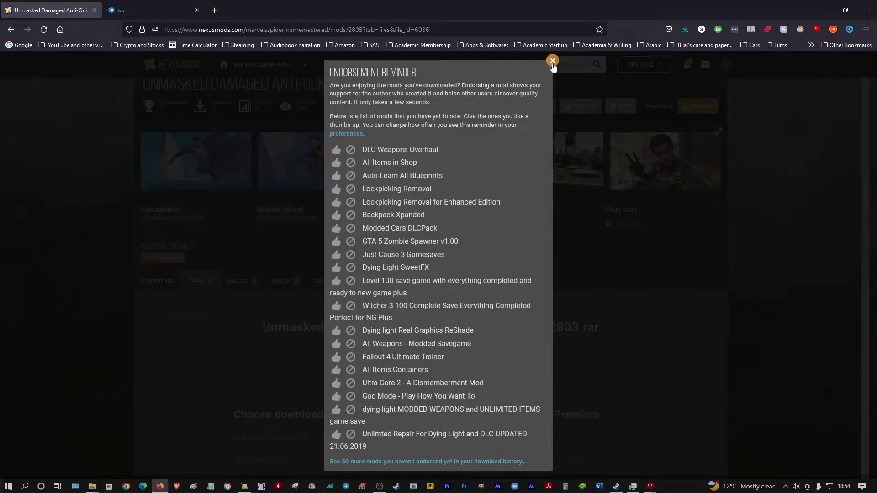
pyautogui.click(552, 61)
pyautogui.scroll(-4, 341, 404)
pyautogui.click(450, 348)
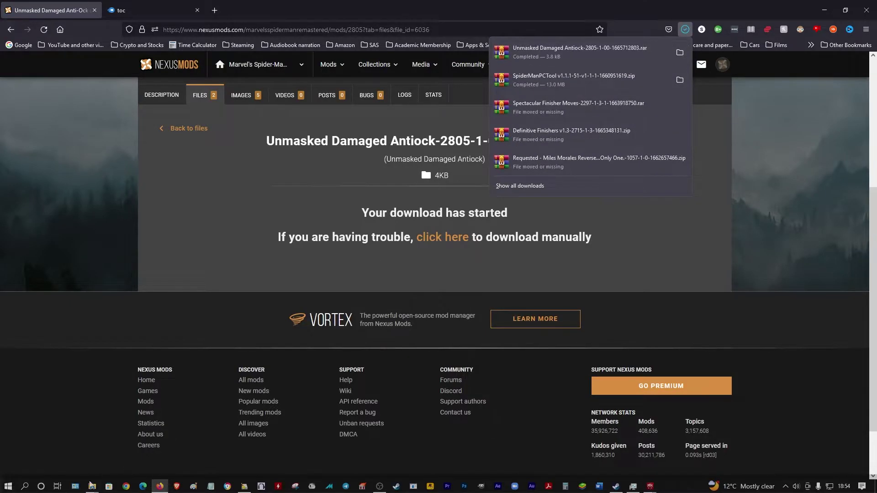
# Extract the Unmasked Damaged Antiock archive to its own folder in Downloads and cut the extracted folder
pyautogui.click(92, 486)
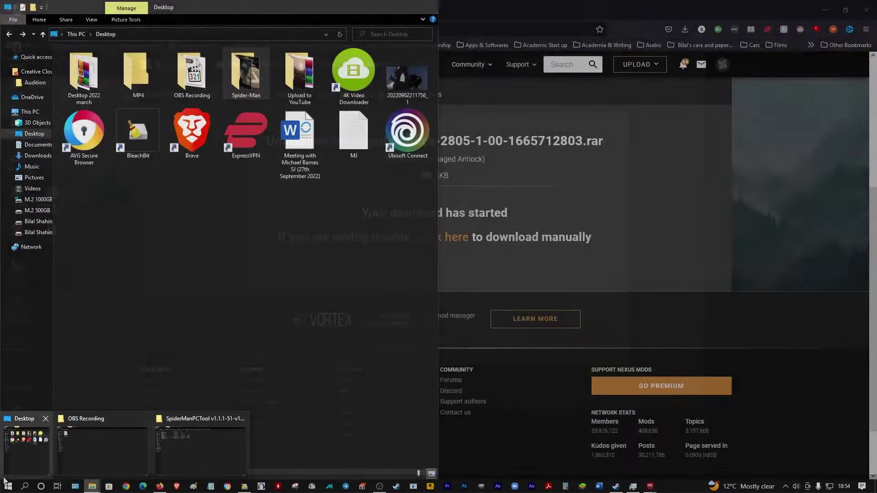
pyautogui.click(3, 478)
pyautogui.click(38, 156)
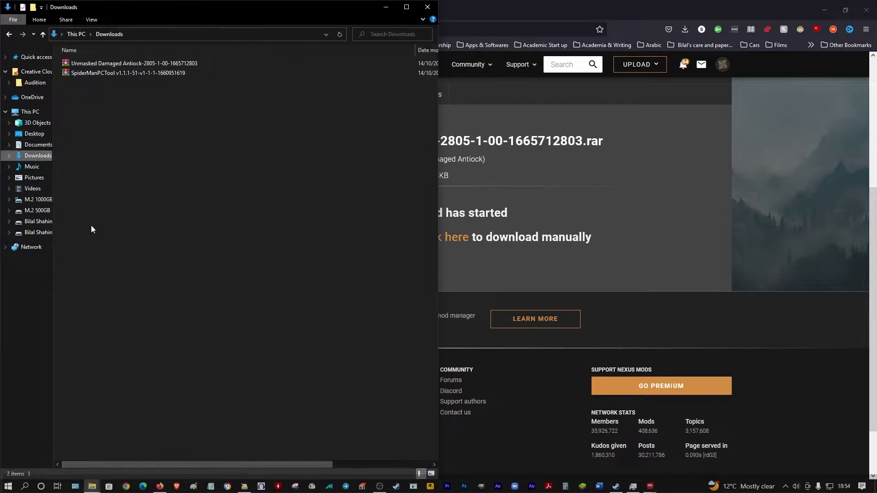
pyautogui.rightClick(131, 67)
pyautogui.click(168, 133)
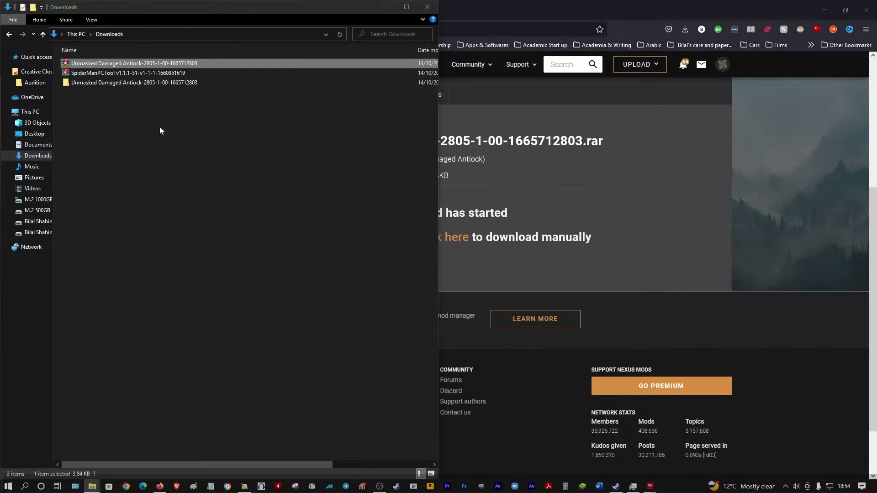
pyautogui.rightClick(125, 82)
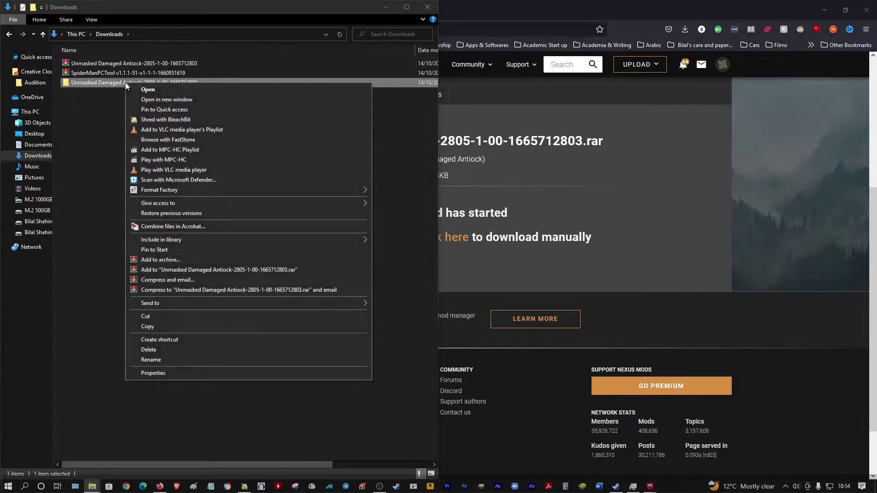
pyautogui.click(157, 316)
# Create a new folder named Suits inside the game's "-- Mods--" folder
pyautogui.moveTo(91, 486)
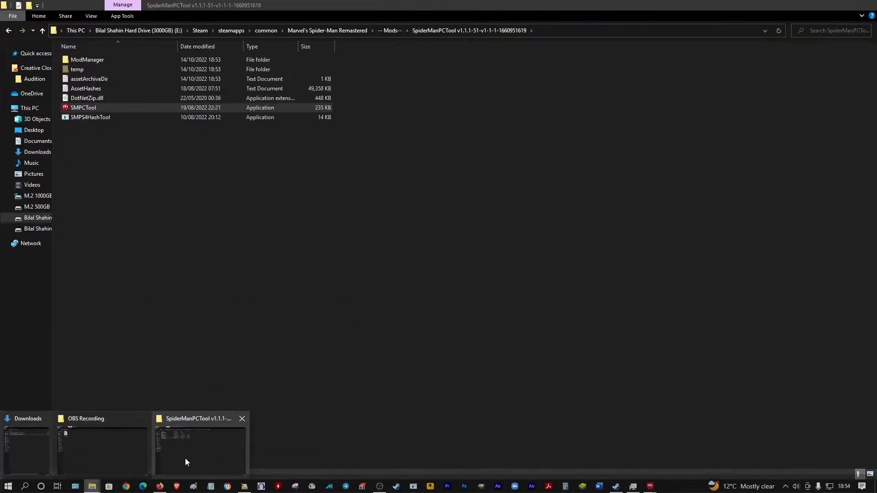
pyautogui.click(185, 459)
pyautogui.click(389, 30)
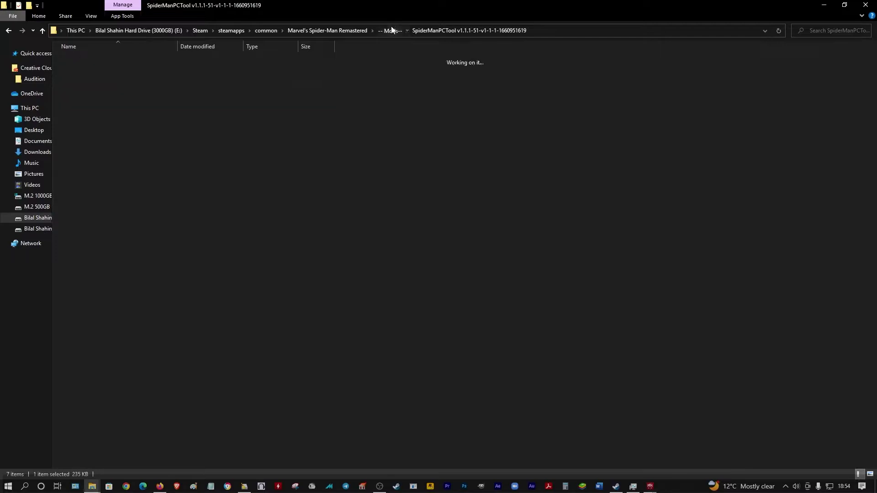
pyautogui.rightClick(114, 91)
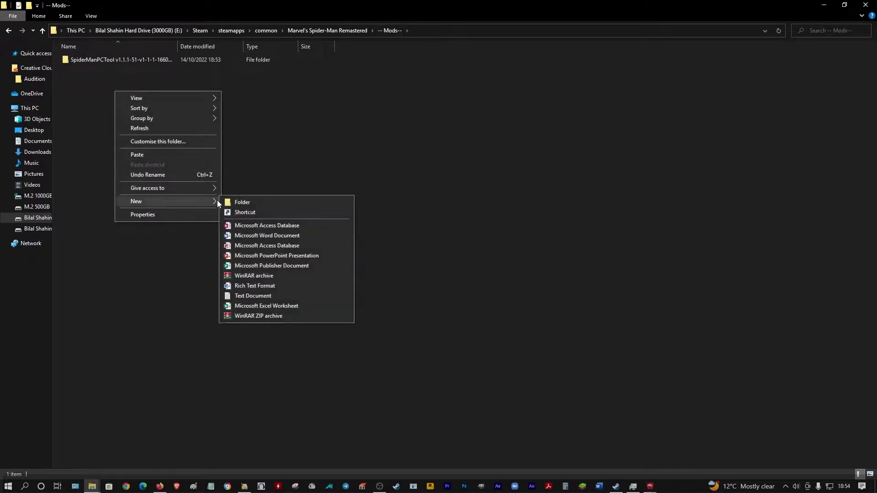
pyautogui.click(236, 202)
pyautogui.write('Suits')
pyautogui.press('Return')
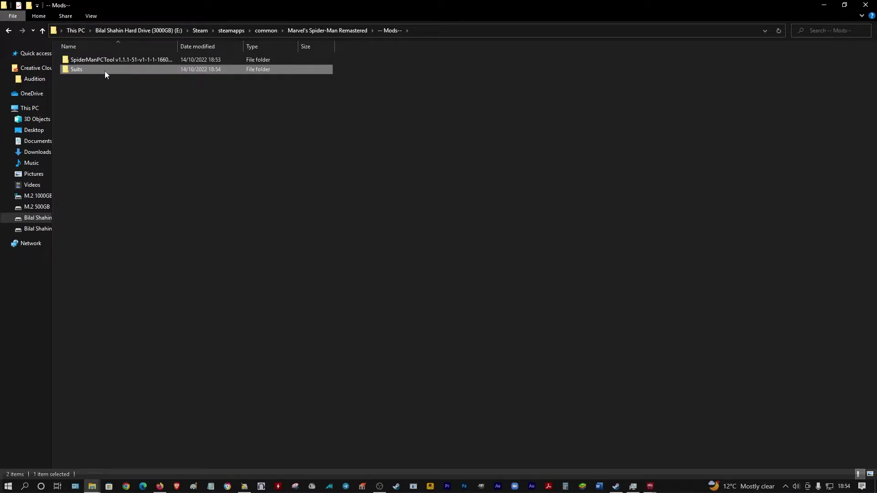
# Paste the cut mod folder into Suits, check its contents and return to the "-- Mods--" folder
pyautogui.rightClick(84, 71)
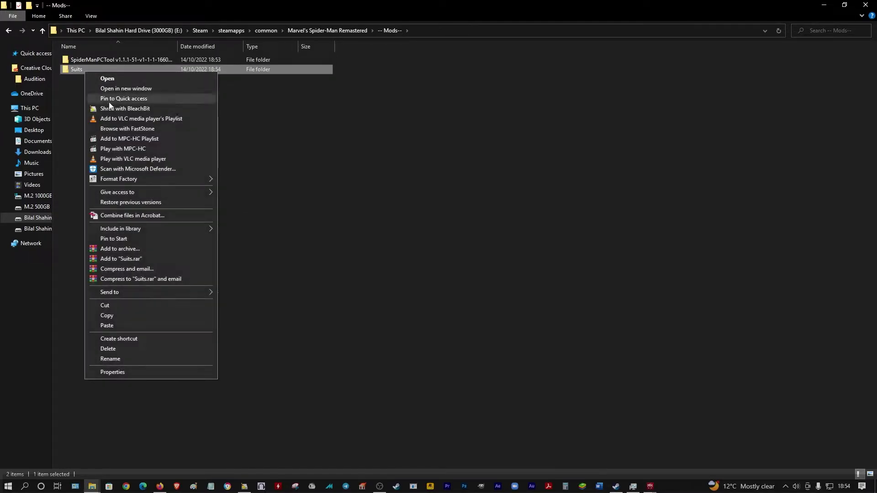
pyautogui.click(117, 324)
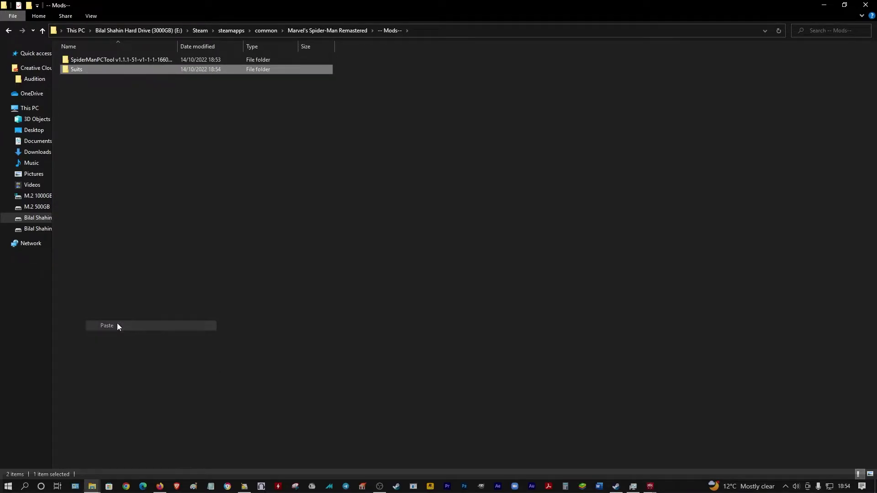
pyautogui.doubleClick(73, 70)
pyautogui.doubleClick(91, 58)
pyautogui.click(8, 30)
pyautogui.click(8, 31)
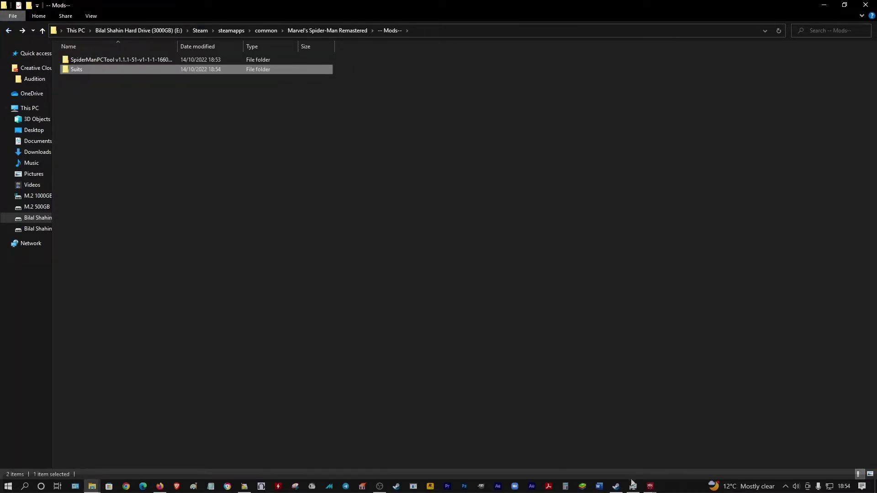
# Add Unmasked Peter (Antiock).smpcmod from the "-- Mods--" Suits folder to the Mod Manager's load order
pyautogui.moveTo(634, 484)
pyautogui.click(668, 465)
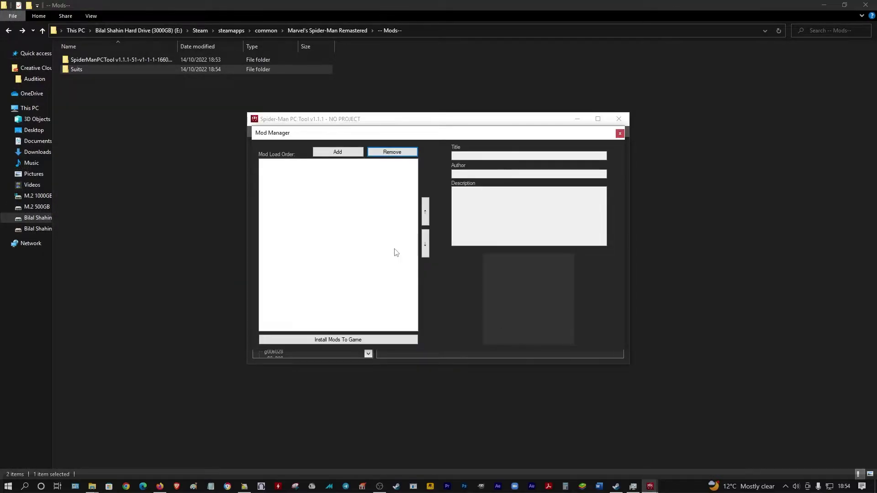
pyautogui.click(344, 155)
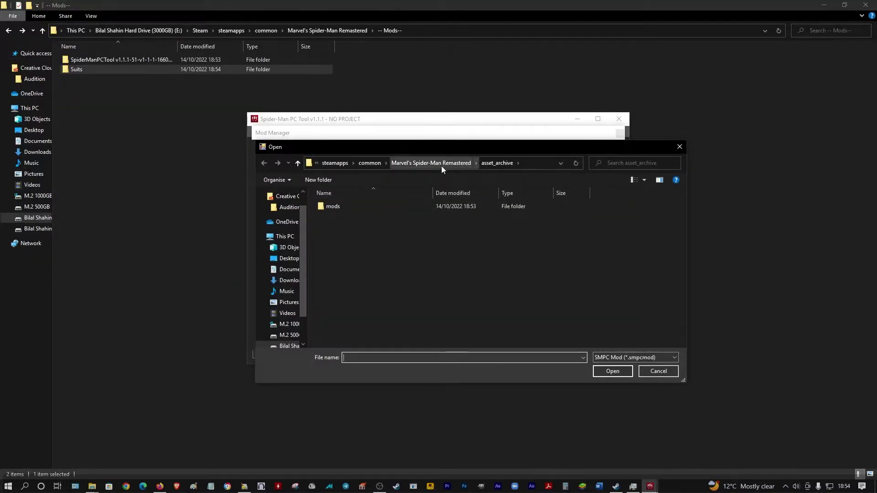
pyautogui.doubleClick(343, 208)
pyautogui.click(412, 165)
pyautogui.doubleClick(343, 207)
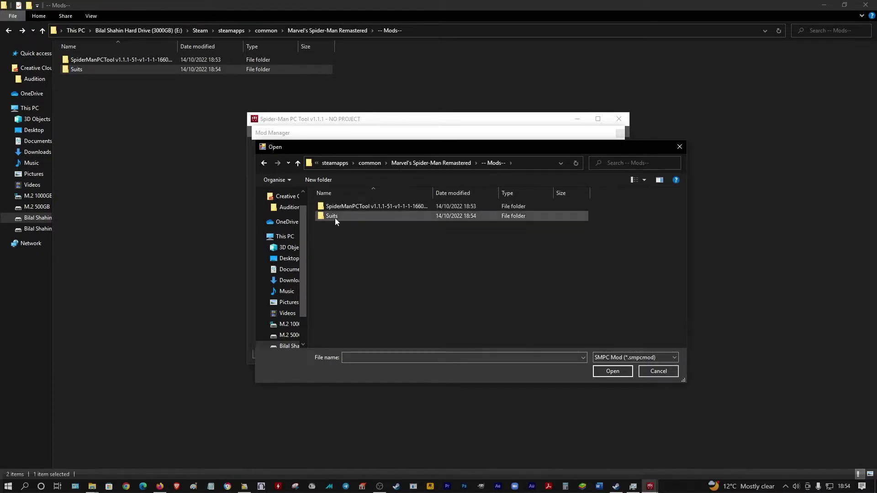
pyautogui.doubleClick(335, 218)
pyautogui.doubleClick(377, 204)
pyautogui.doubleClick(352, 207)
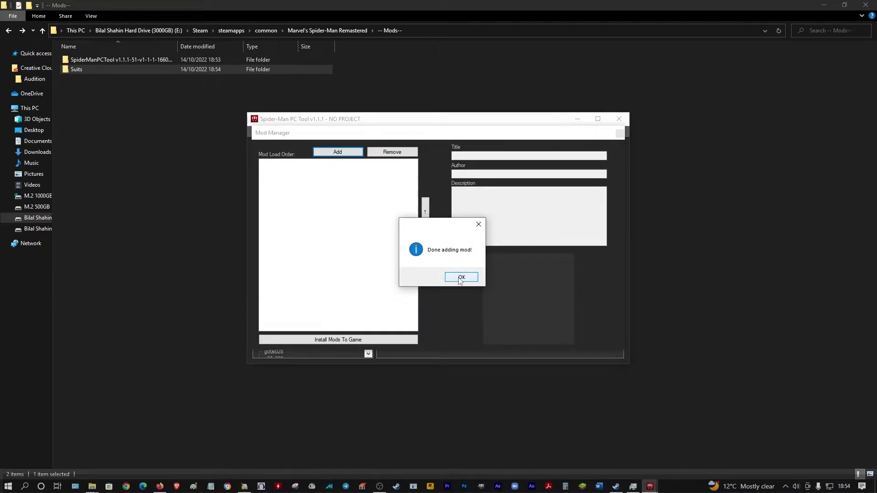
pyautogui.click(461, 277)
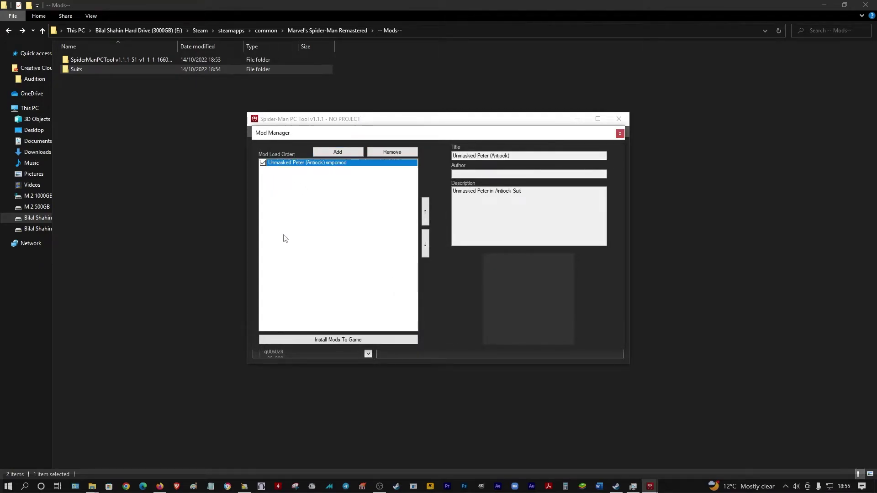
# Install the loaded mod to the game and launch Marvel's Spider-Man Remastered from Steam
pyautogui.click(325, 339)
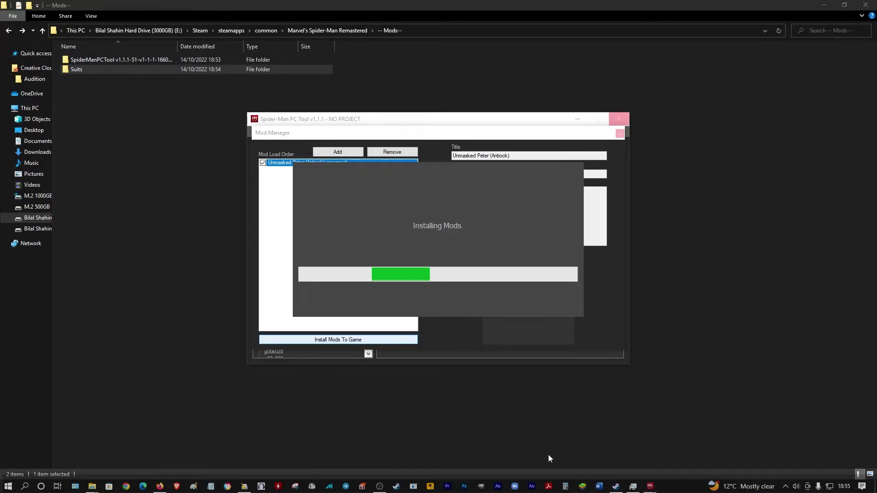
pyautogui.click(487, 277)
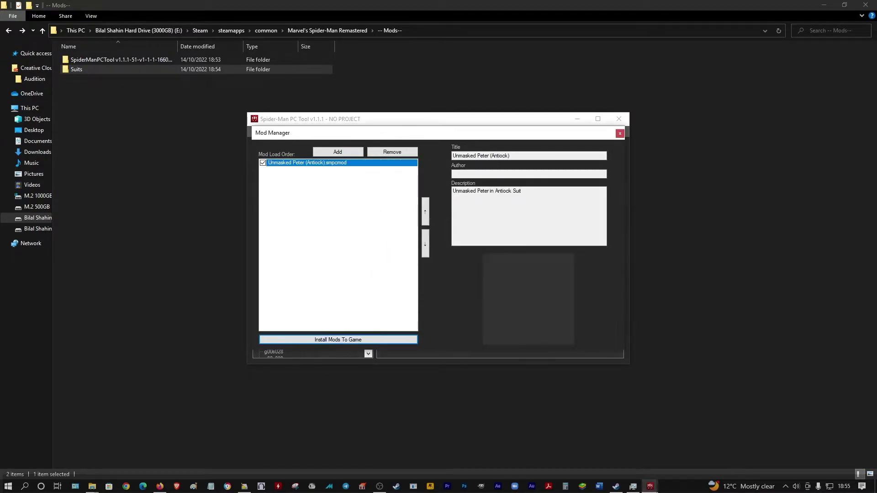
pyautogui.click(616, 486)
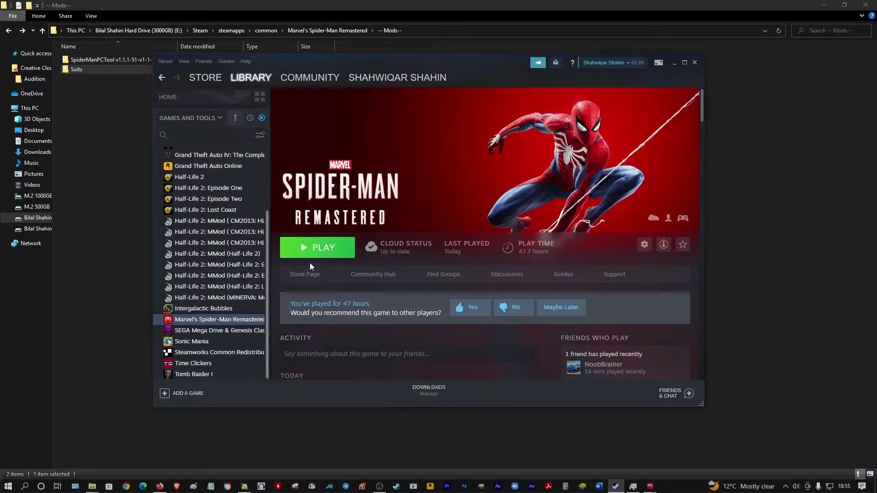
pyautogui.click(332, 253)
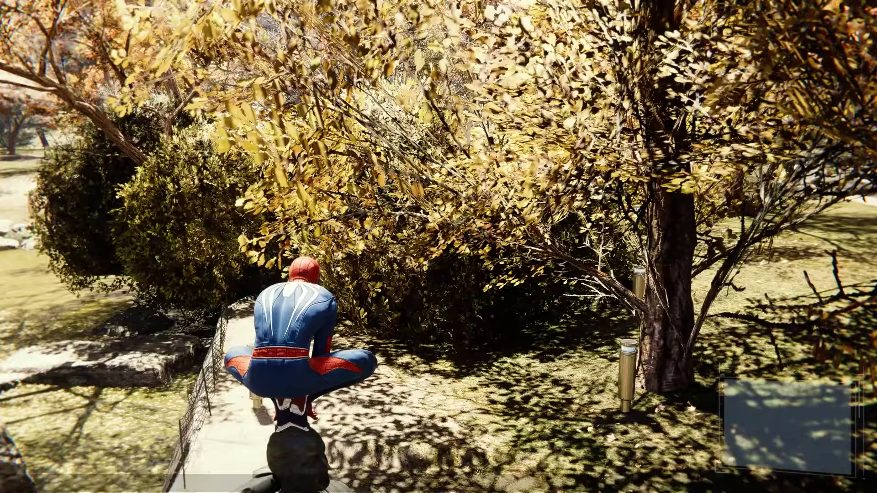
# Look through the game's suit collection and preview the modded Anti-Ock Suit
pyautogui.press('m')
pyautogui.press('e')
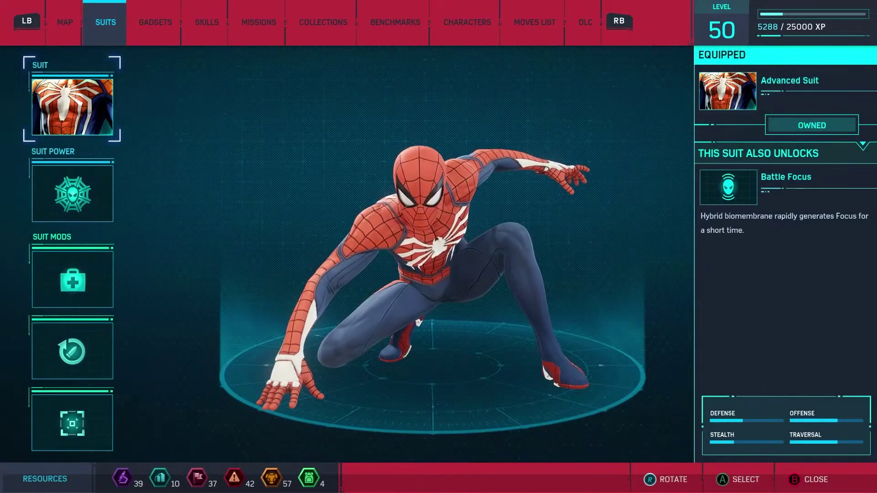
pyautogui.press('Right')
pyautogui.press('Right')
pyautogui.press('Right')
pyautogui.press('Right')
pyautogui.press('Right')
pyautogui.press('Down')
pyautogui.press('Down')
pyautogui.press('Left')
pyautogui.press('Left')
pyautogui.press('Left')
pyautogui.press('Left')
pyautogui.press('Left')
pyautogui.press('Down')
pyautogui.press('Down')
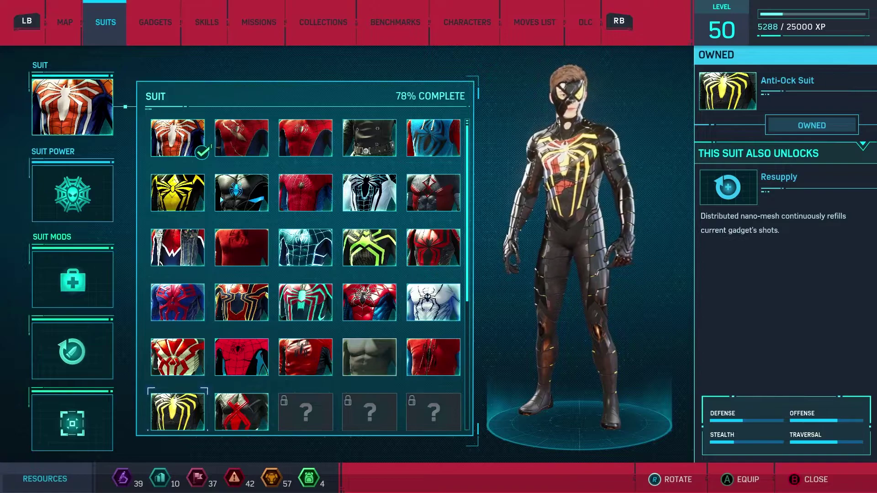
# Return to the Mod Manager and add the Venom mod from the desktop's Spider-Man Mods [October 2022] New Suits folder
pyautogui.hotkey('alt', 'Tab')
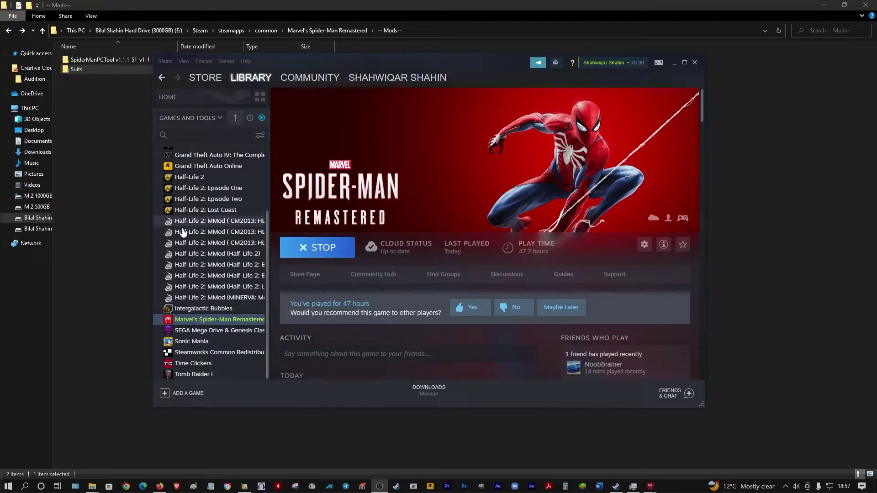
pyautogui.moveTo(652, 488)
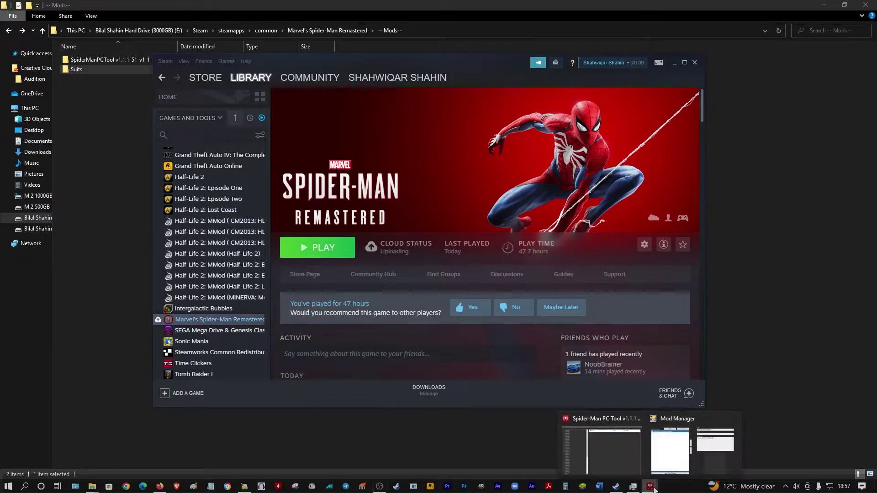
pyautogui.click(666, 471)
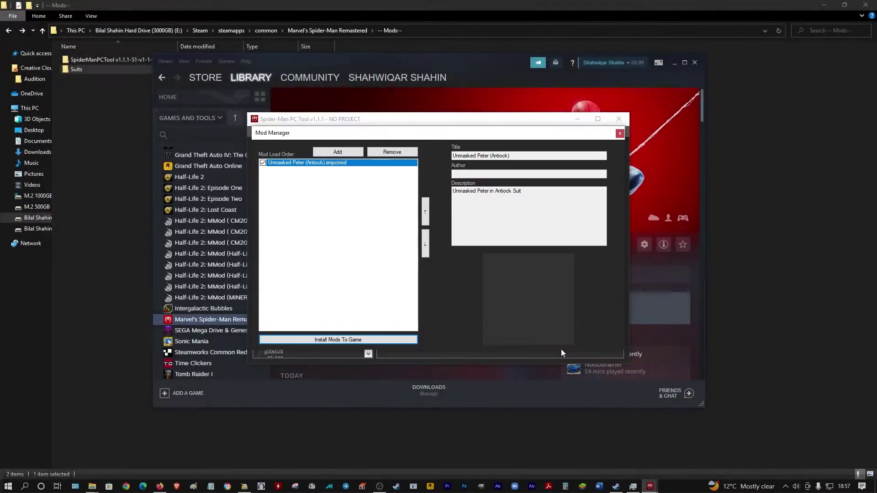
pyautogui.click(342, 152)
pyautogui.click(287, 258)
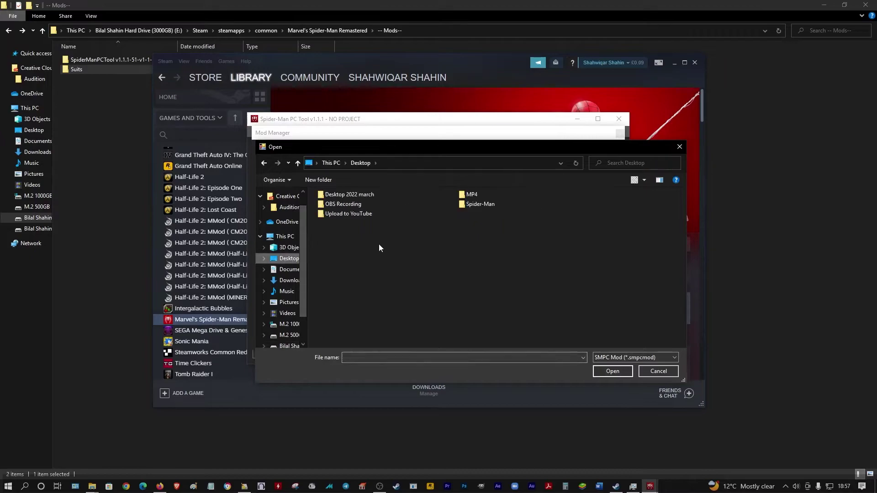
pyautogui.doubleClick(492, 204)
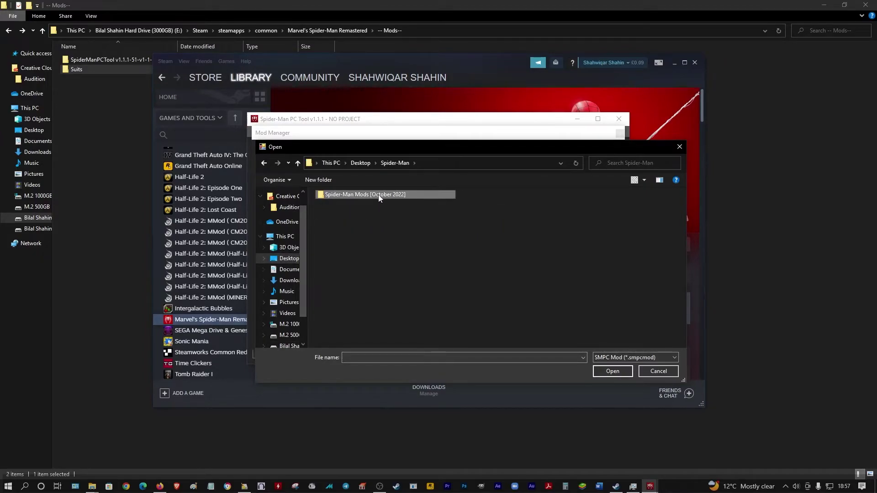
pyautogui.doubleClick(361, 195)
pyautogui.doubleClick(342, 235)
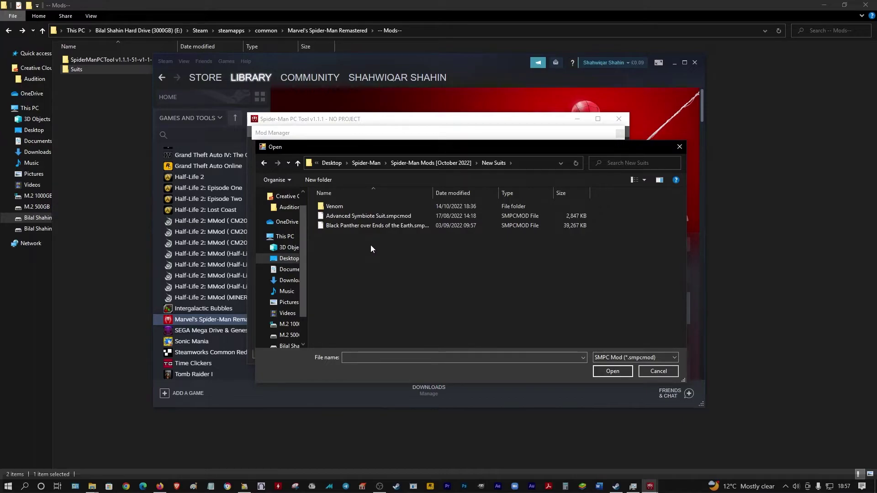
pyautogui.doubleClick(339, 208)
pyautogui.doubleClick(336, 207)
pyautogui.click(454, 279)
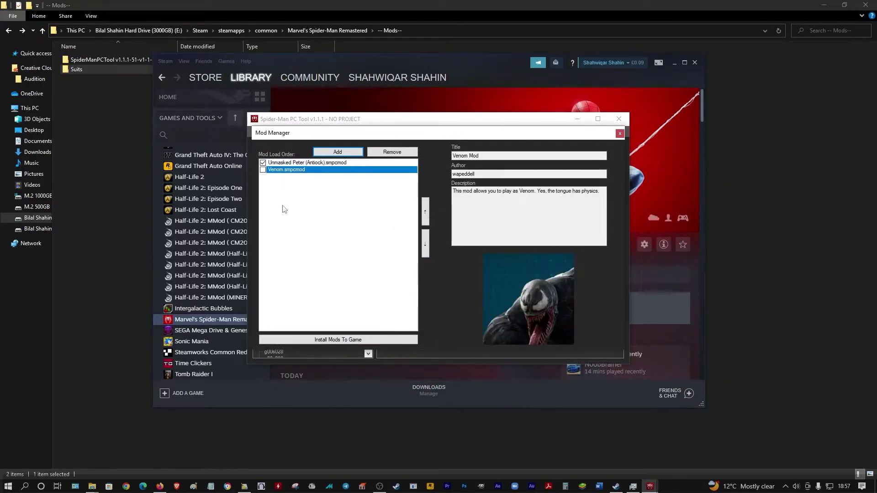
# Enable Venom.smpcmod in the load order and install the mods to the game
pyautogui.click(263, 170)
pyautogui.click(327, 343)
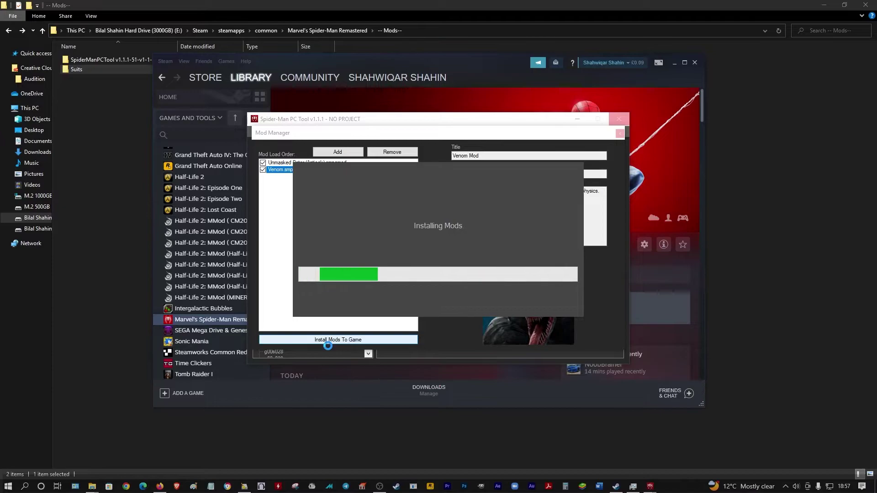
pyautogui.click(486, 277)
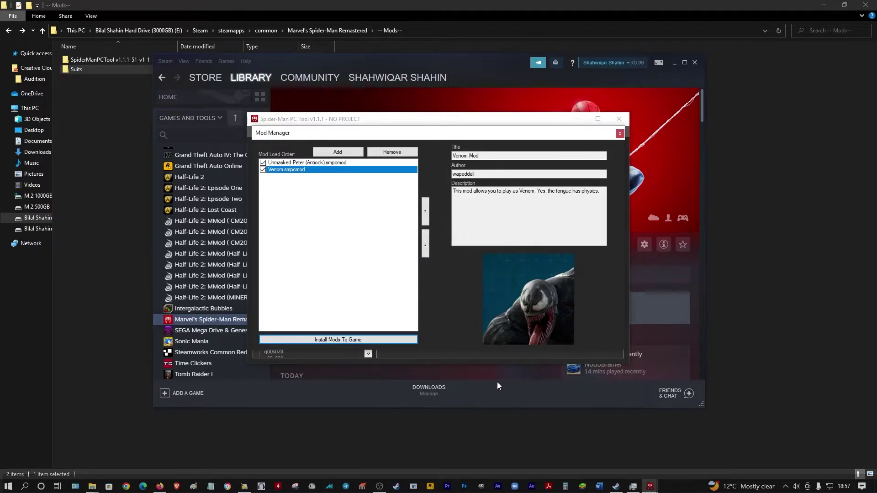
# Launch Marvel's Spider-Man Remastered from Steam and switch to the game window
pyautogui.click(496, 385)
pyautogui.click(322, 251)
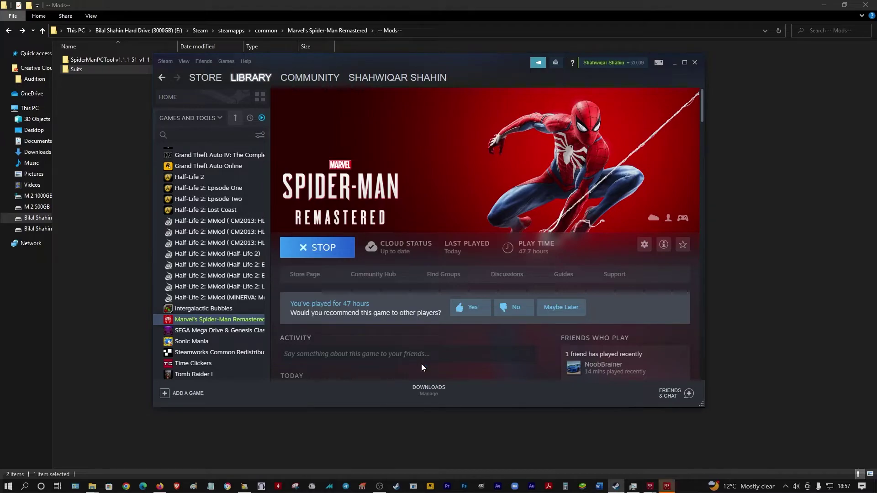
pyautogui.click(665, 486)
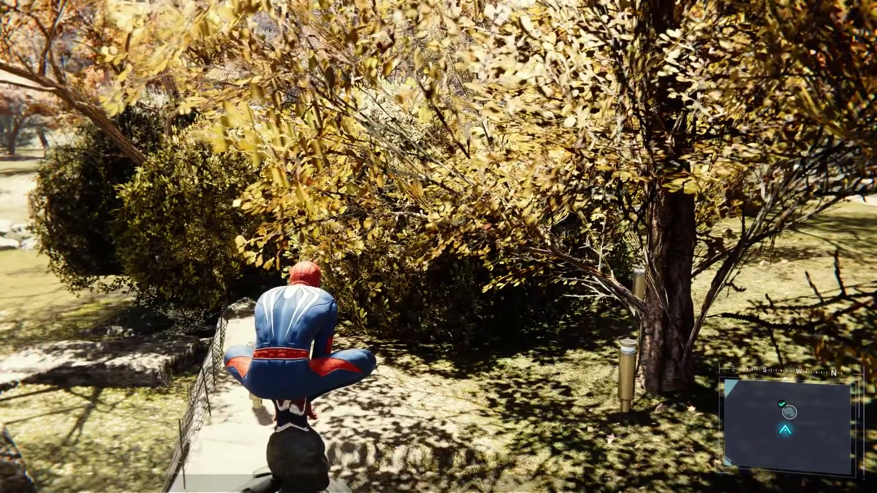
# Equip the Venom model in the Scarlet Spider Suit slot of the suit collection and return to gameplay
pyautogui.press('m')
pyautogui.press('e')
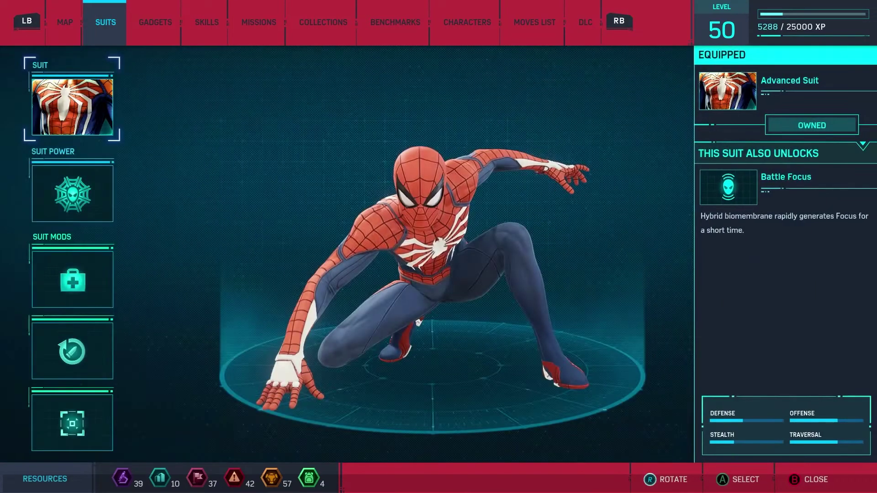
pyautogui.press('Return')
pyautogui.press('Right')
pyautogui.press('Right')
pyautogui.press('Right')
pyautogui.press('Right')
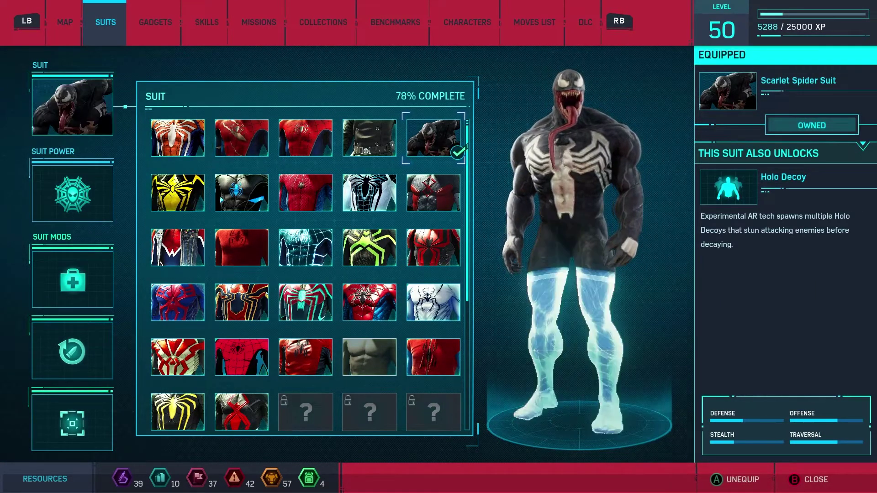
pyautogui.press('Escape')
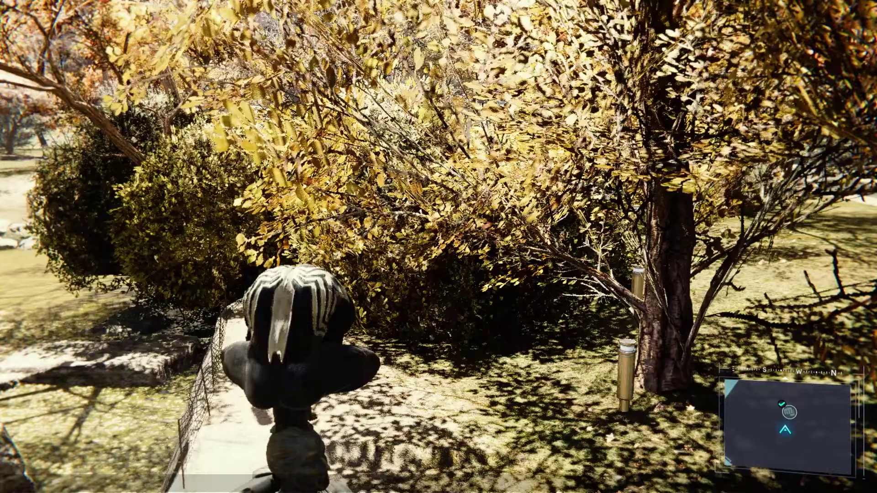